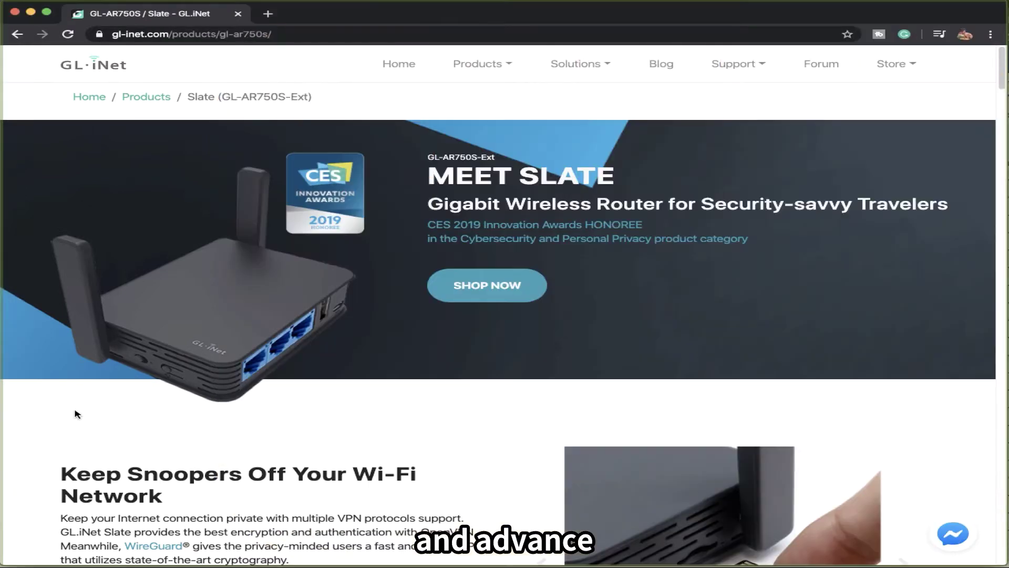
# Step: Scroll the Slate page down to the 128GB MicroSD file-sharing and WireGuard VPN sections
pyautogui.scroll(-8, 76, 415)
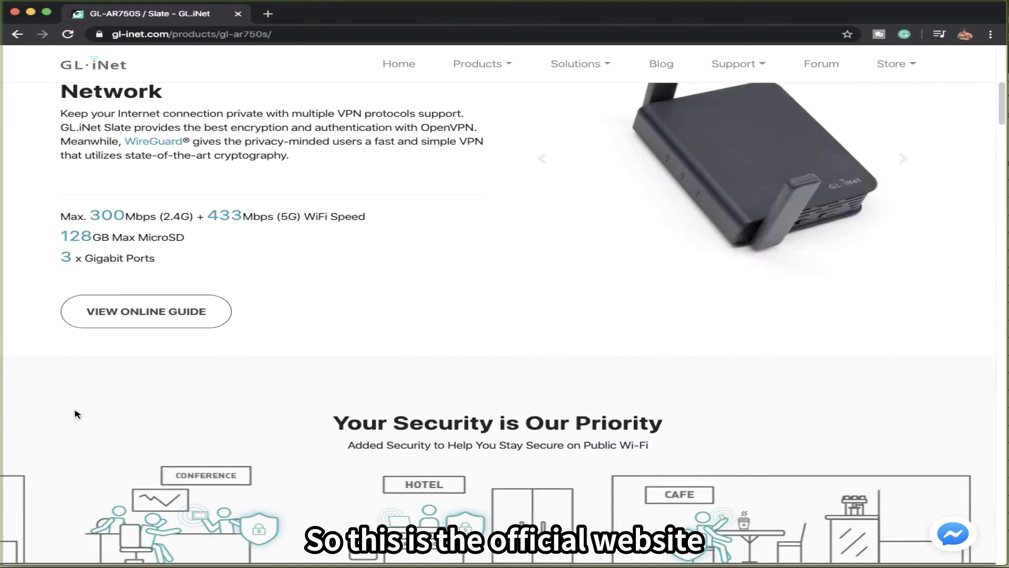
pyautogui.scroll(1, 74, 413)
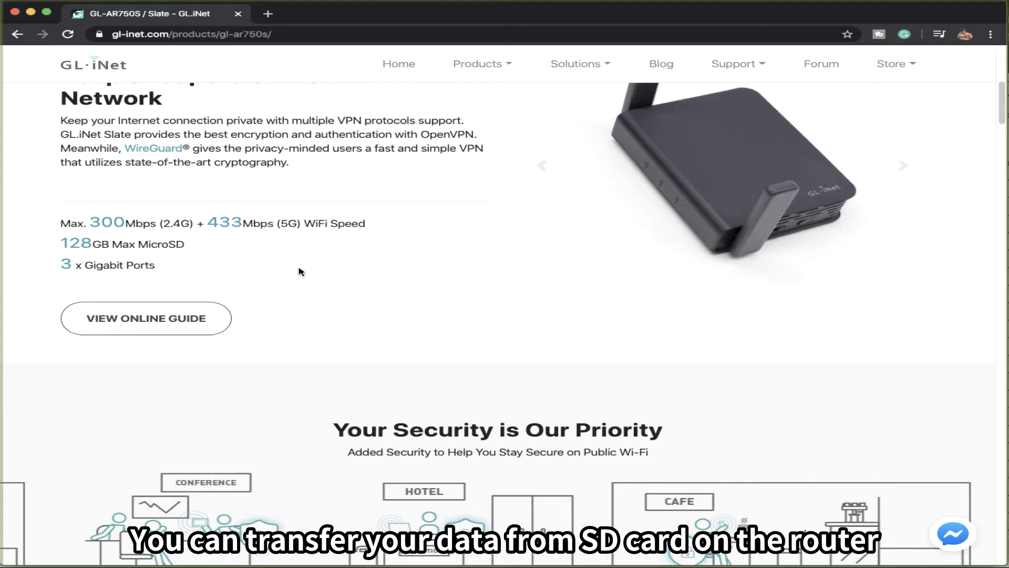
pyautogui.scroll(-1, 300, 271)
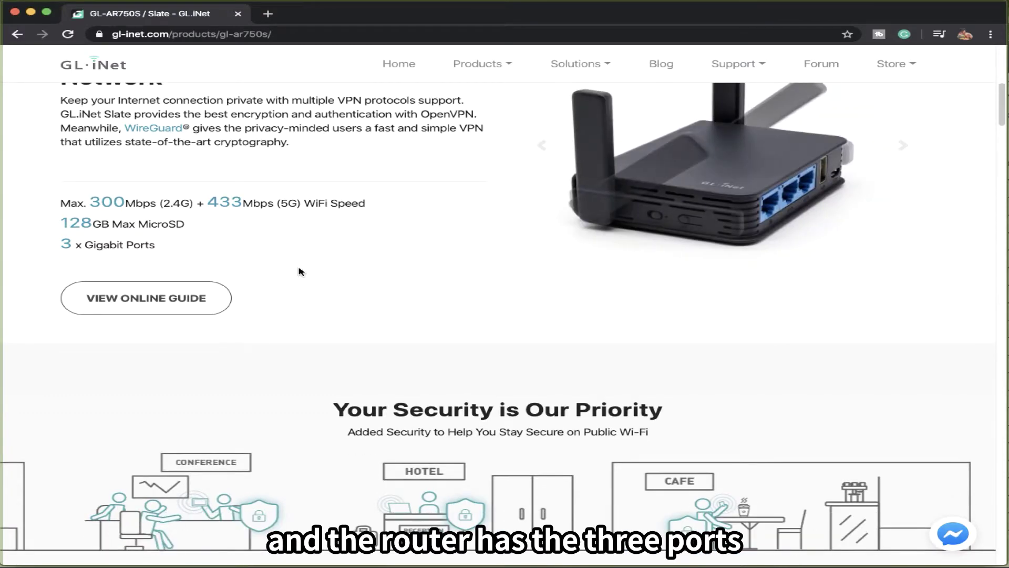
pyautogui.scroll(-7, 301, 271)
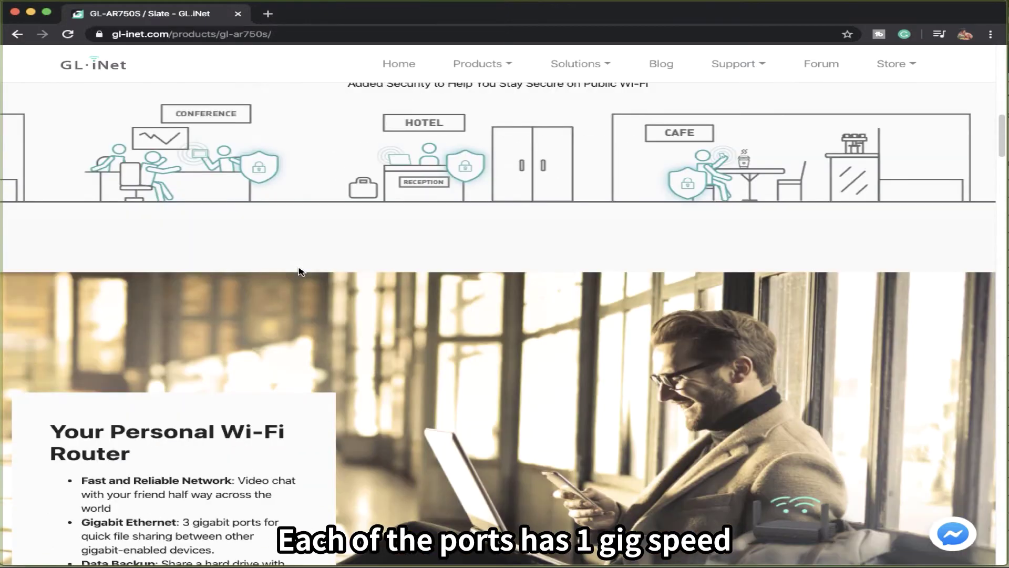
pyautogui.scroll(-11, 300, 271)
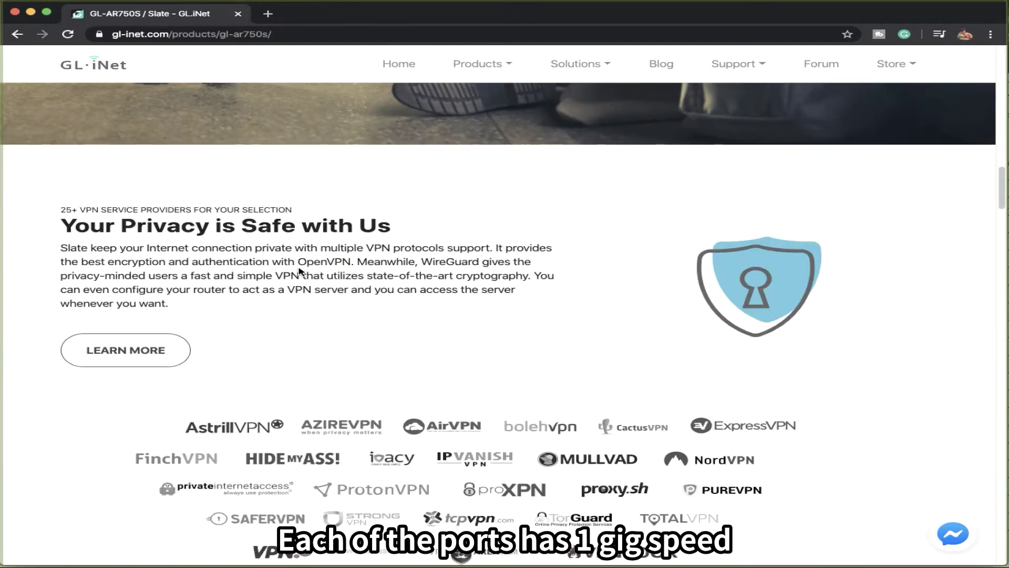
pyautogui.scroll(-10, 301, 271)
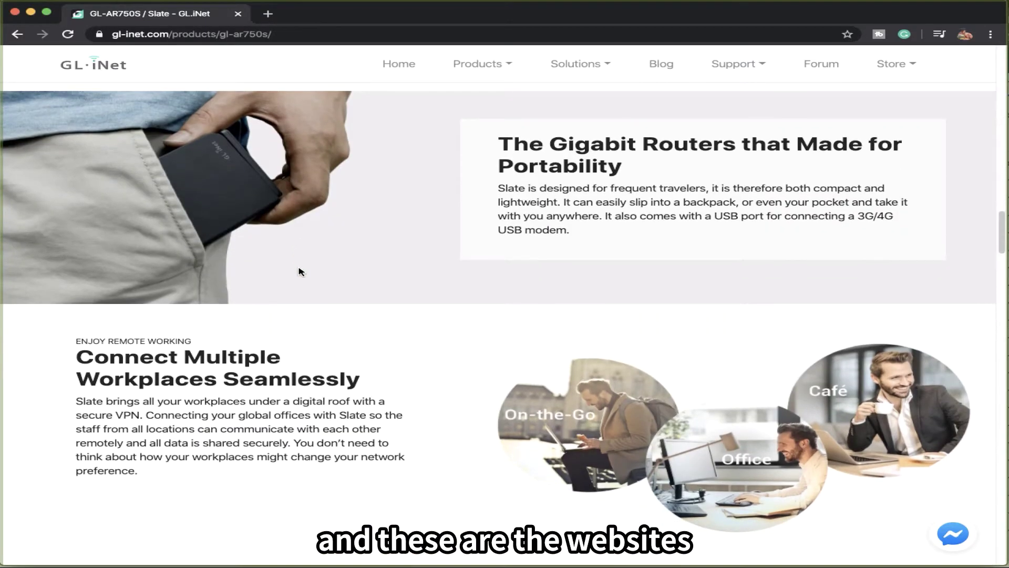
pyautogui.scroll(-3, 301, 271)
pyautogui.scroll(8, 300, 271)
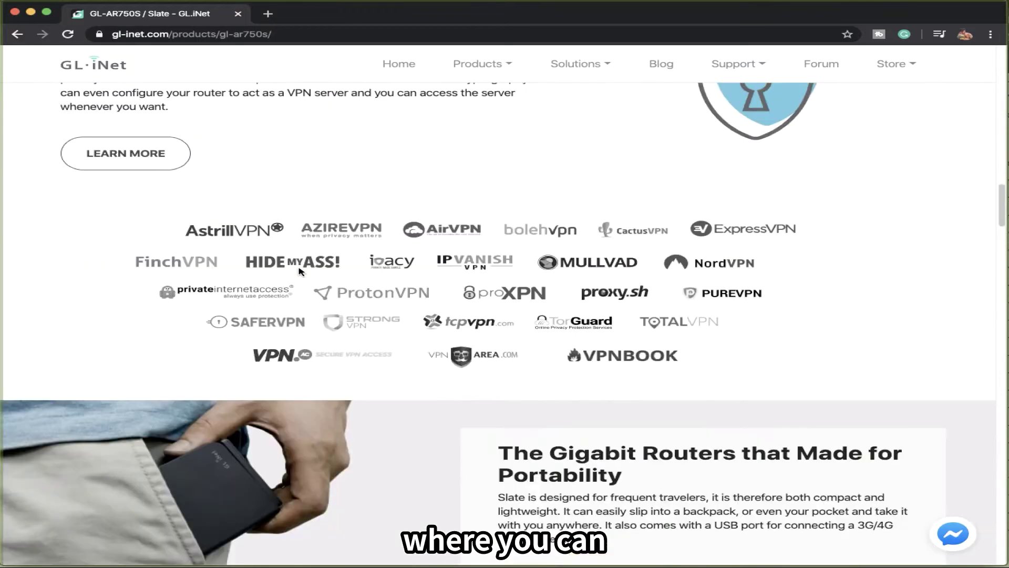
pyautogui.scroll(-1, 301, 271)
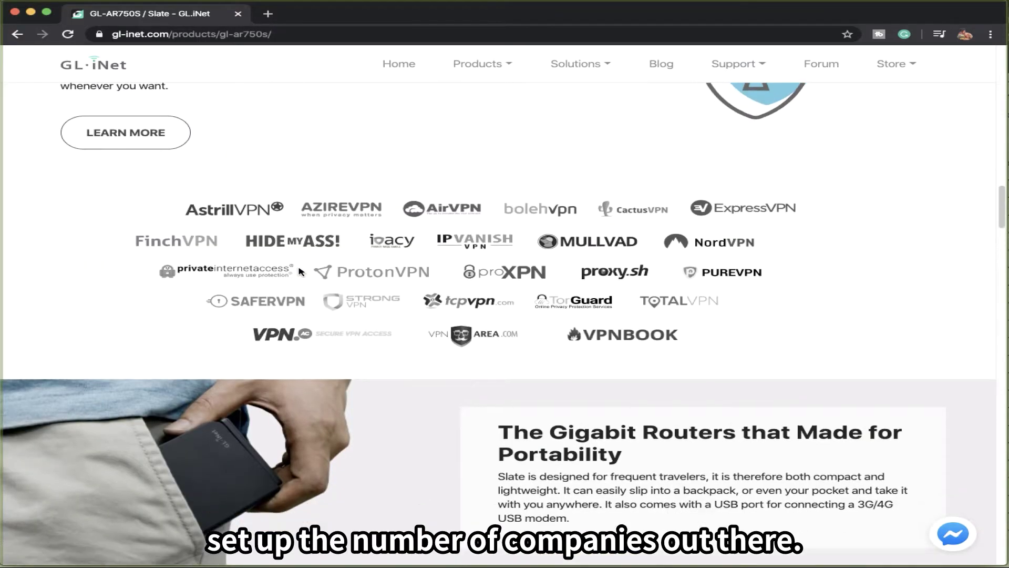
pyautogui.scroll(4, 301, 271)
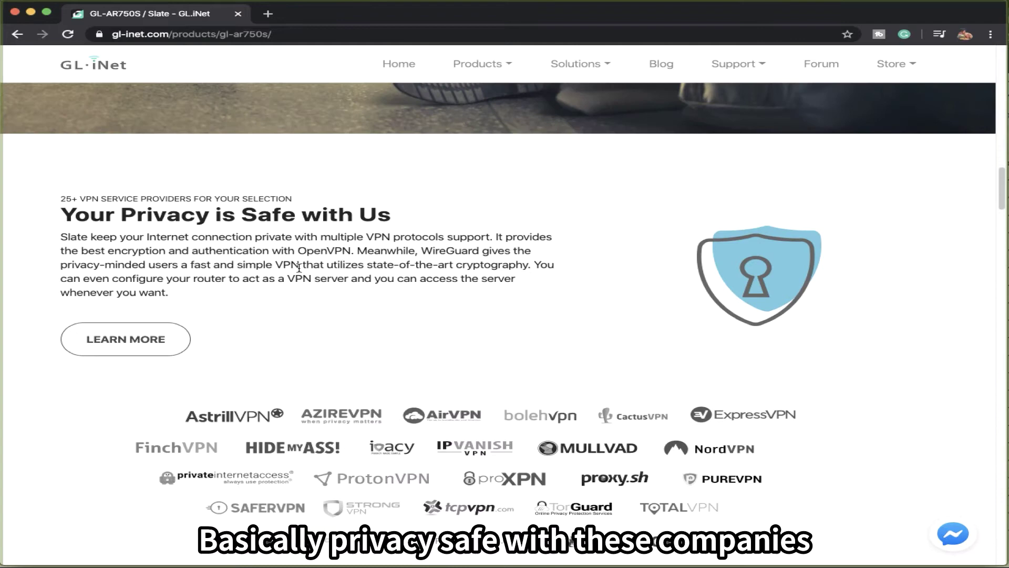
pyautogui.scroll(-2, 299, 270)
pyautogui.scroll(-5, 301, 271)
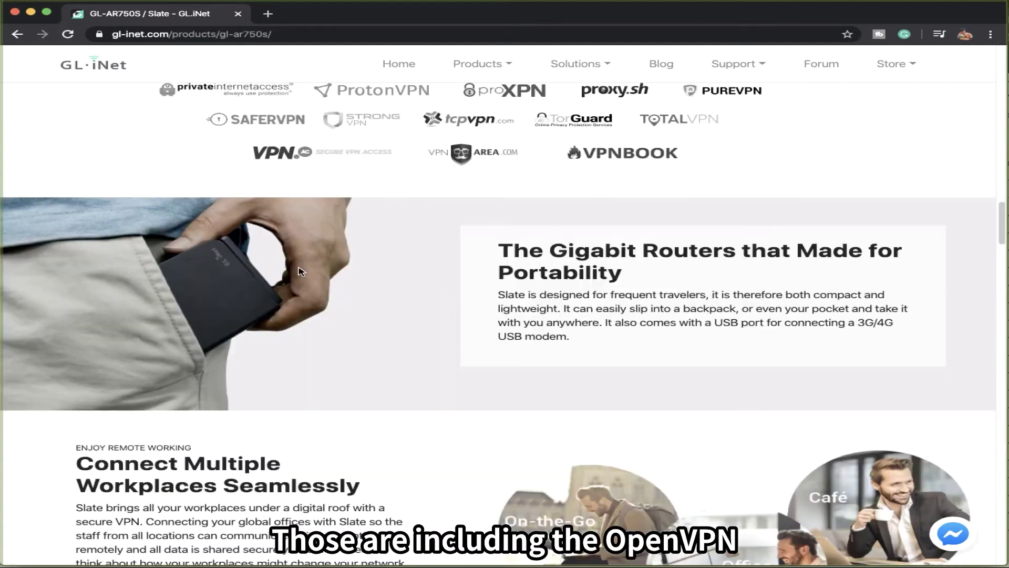
pyautogui.scroll(3, 301, 271)
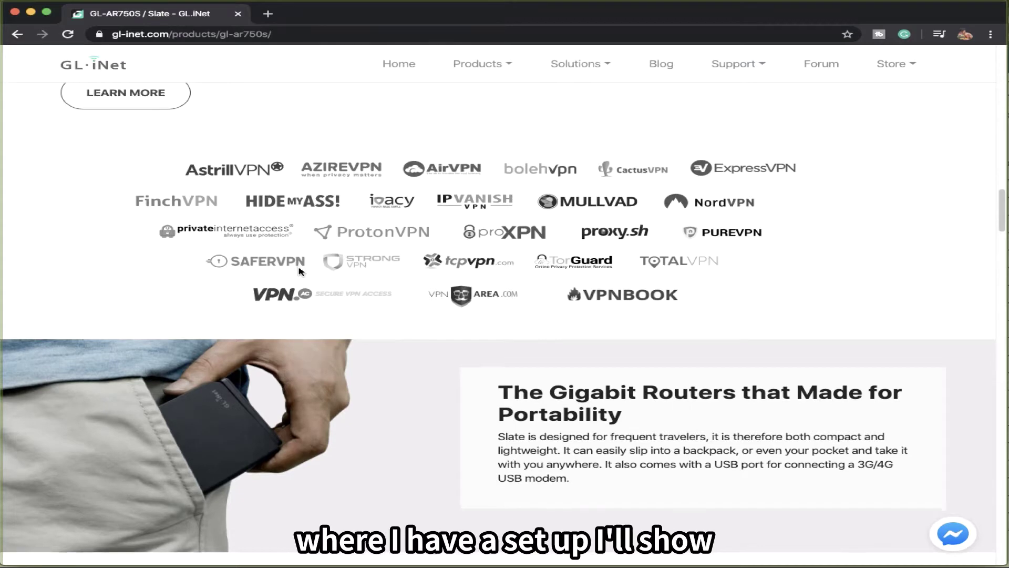
pyautogui.scroll(-5, 299, 271)
pyautogui.scroll(-10, 300, 271)
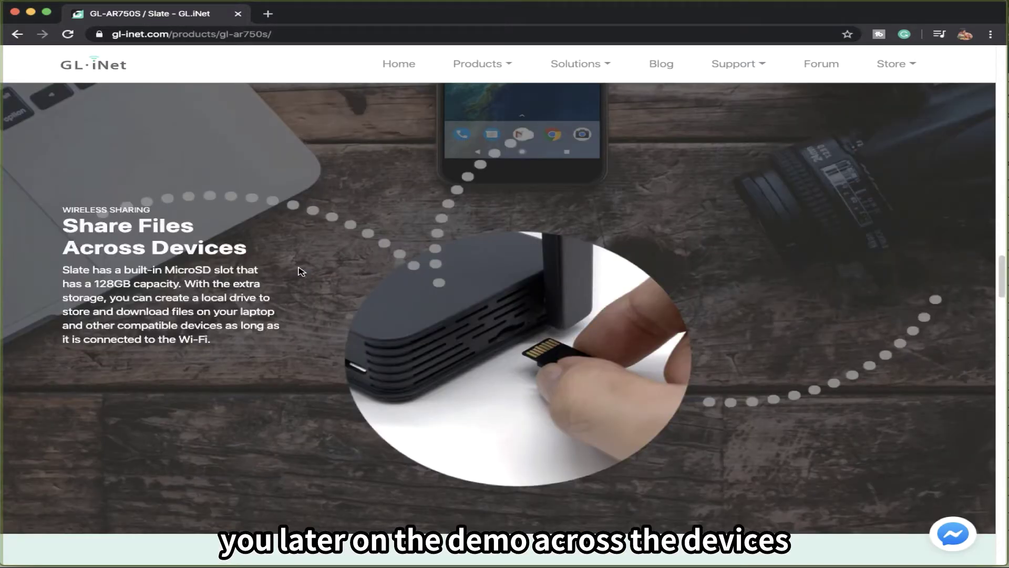
pyautogui.scroll(-3, 301, 271)
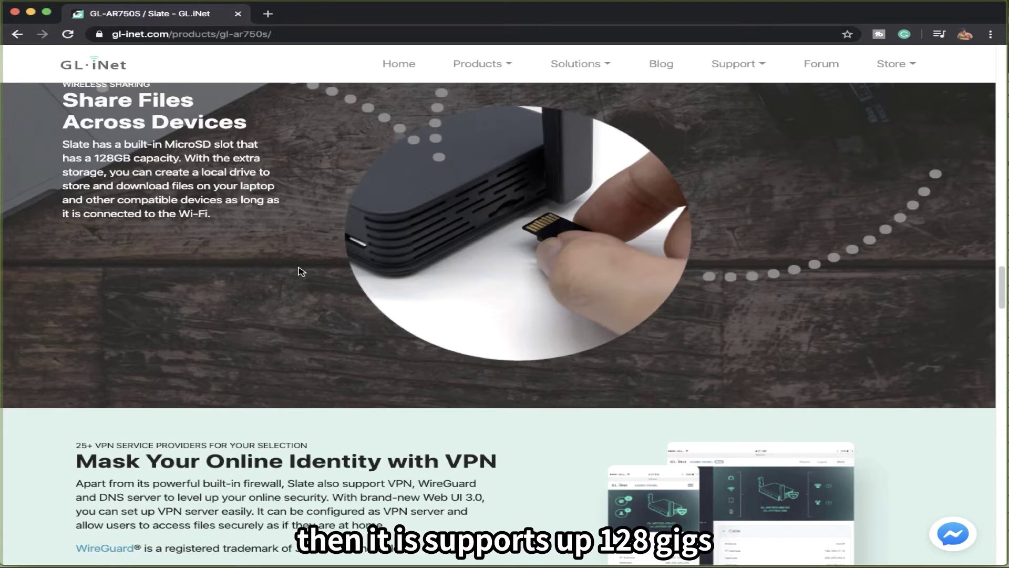
# Step: Scroll past the VPN speed bars and Cloudflare DNS over TLS section to the Sennheiser multicast section
pyautogui.scroll(-5, 301, 271)
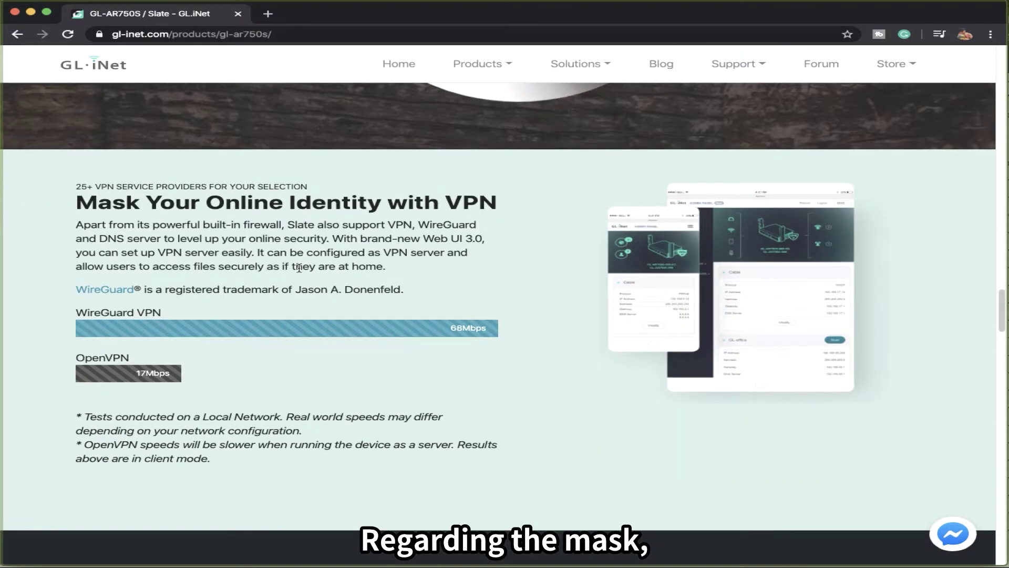
pyautogui.scroll(-1, 301, 271)
pyautogui.scroll(-1, 299, 271)
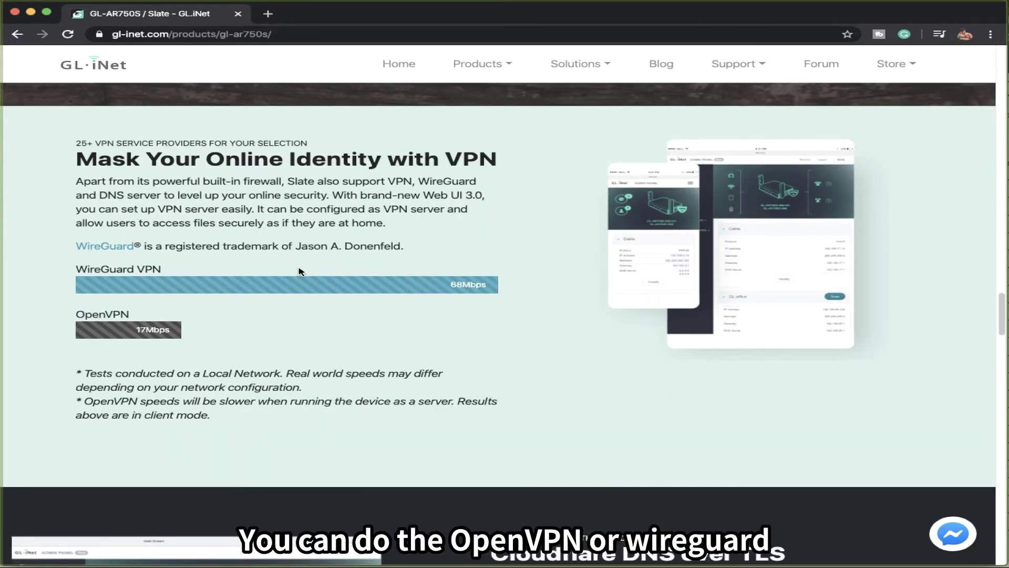
pyautogui.scroll(-1, 300, 272)
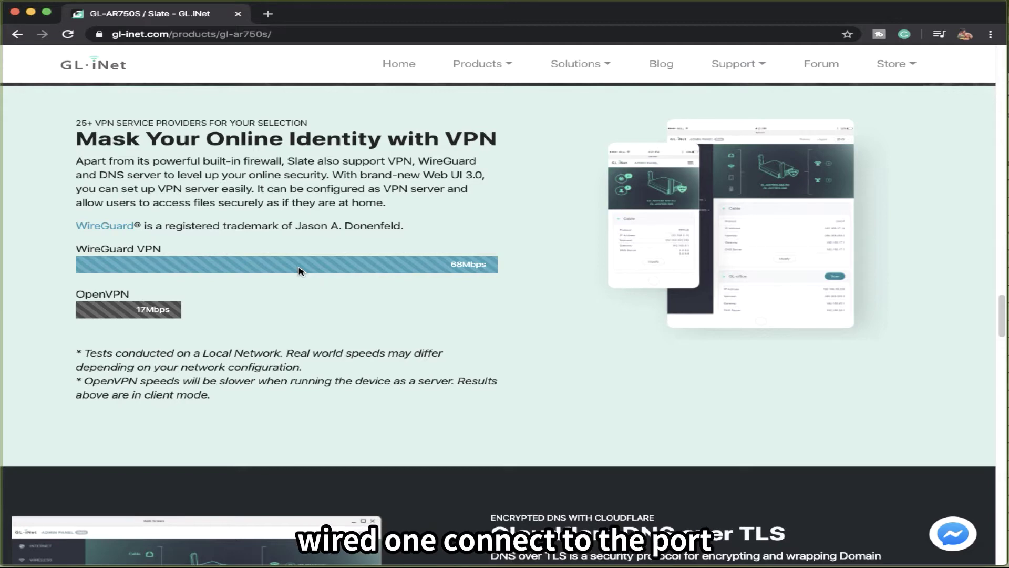
pyautogui.scroll(-3, 300, 272)
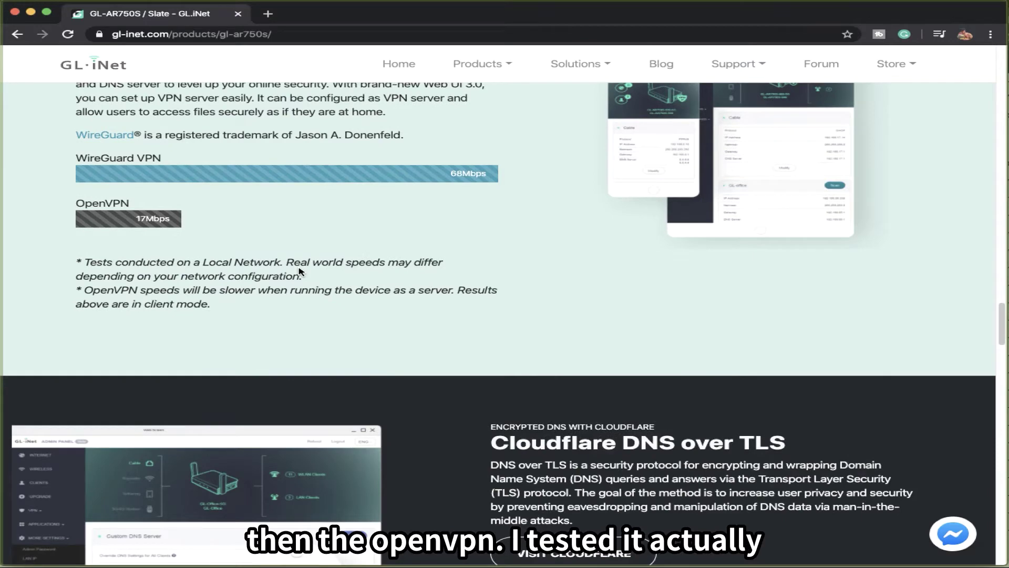
pyautogui.scroll(-1, 300, 271)
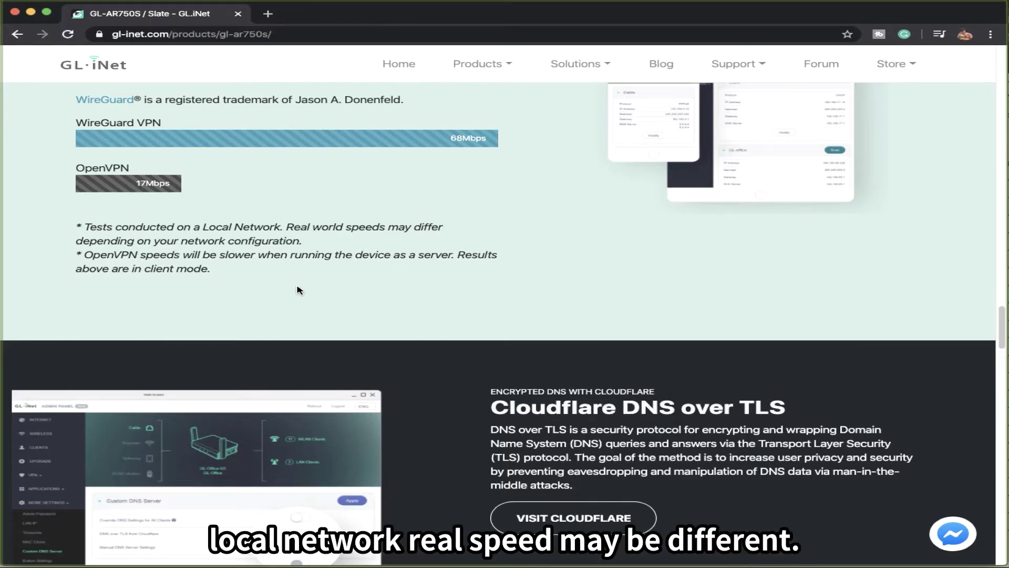
pyautogui.scroll(-1, 298, 290)
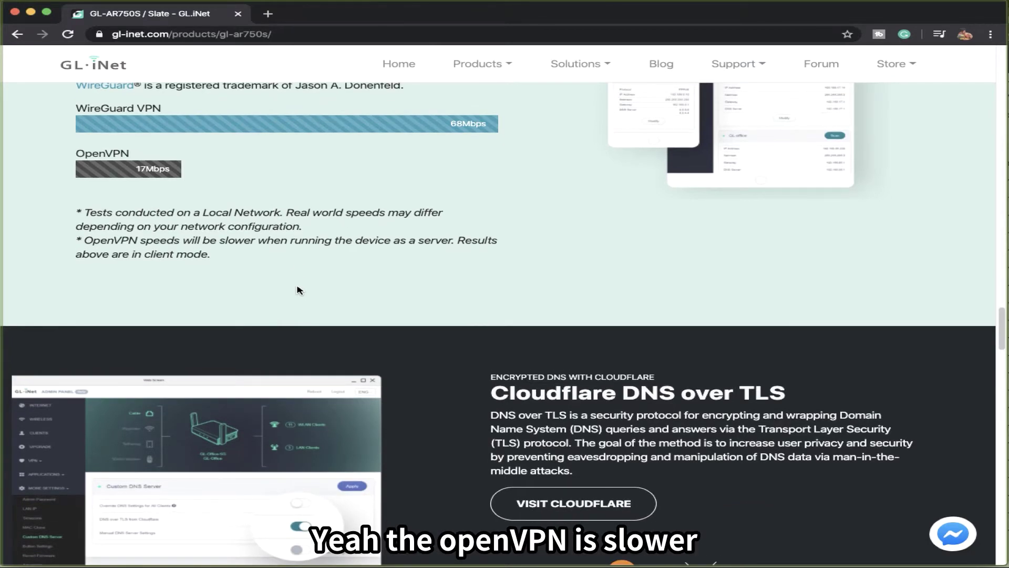
pyautogui.scroll(-1, 298, 290)
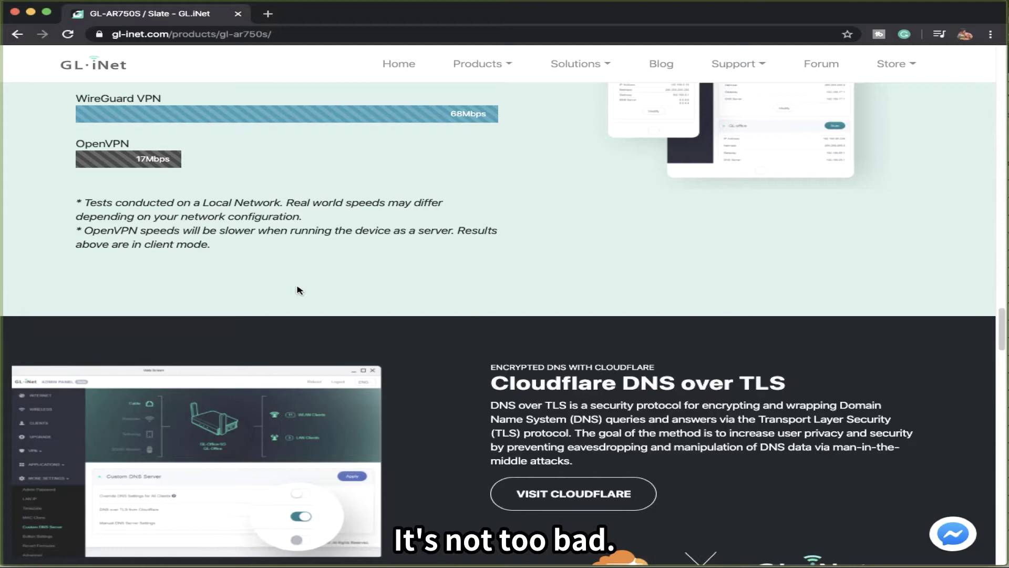
pyautogui.scroll(-6, 298, 290)
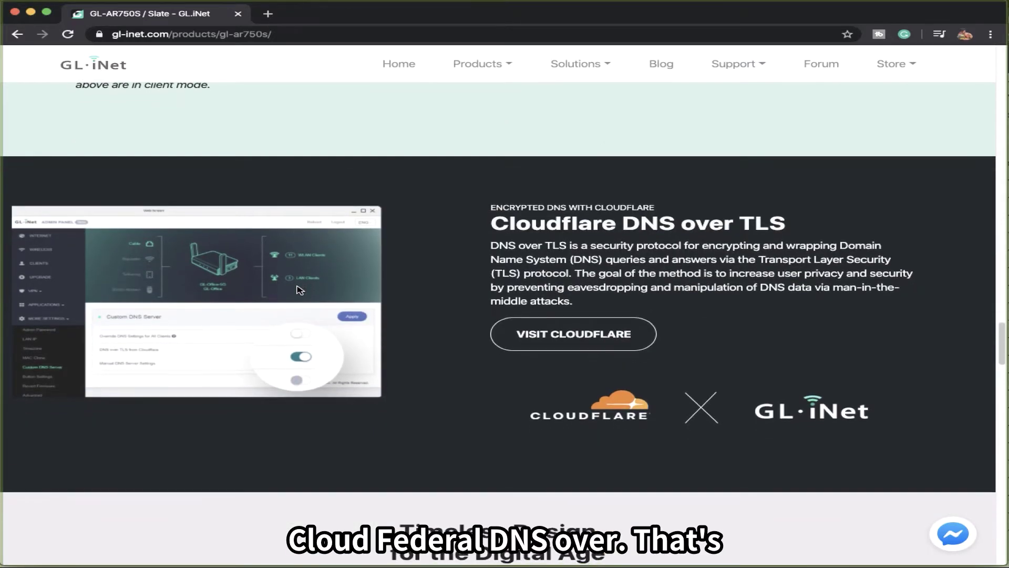
pyautogui.scroll(-1, 298, 290)
pyautogui.scroll(-2, 299, 290)
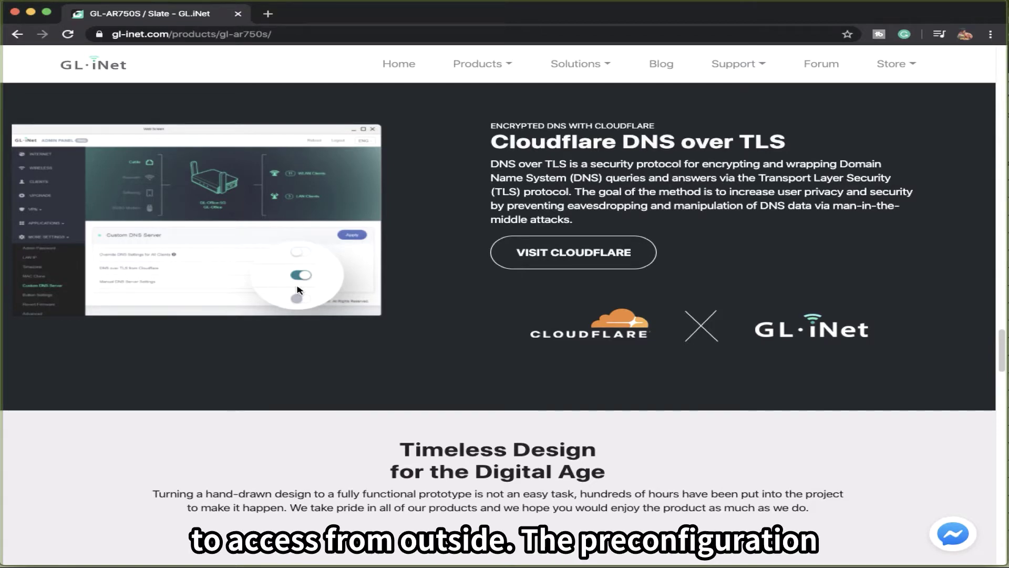
# Step: Scroll down to the eight-feature icon grid and the Hardware Specification table's CPU and Memory rows
pyautogui.scroll(-10, 297, 290)
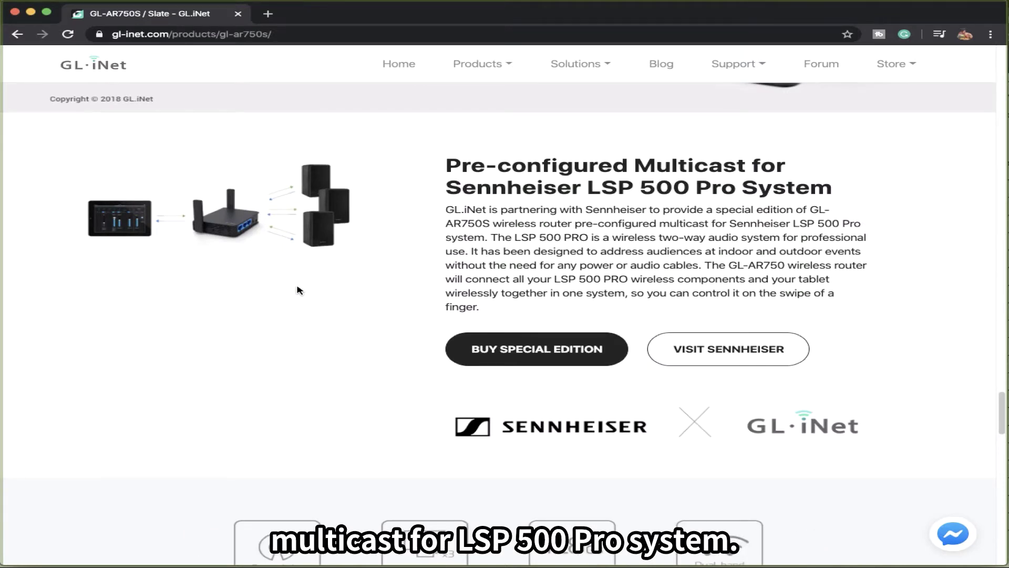
pyautogui.scroll(-1, 297, 289)
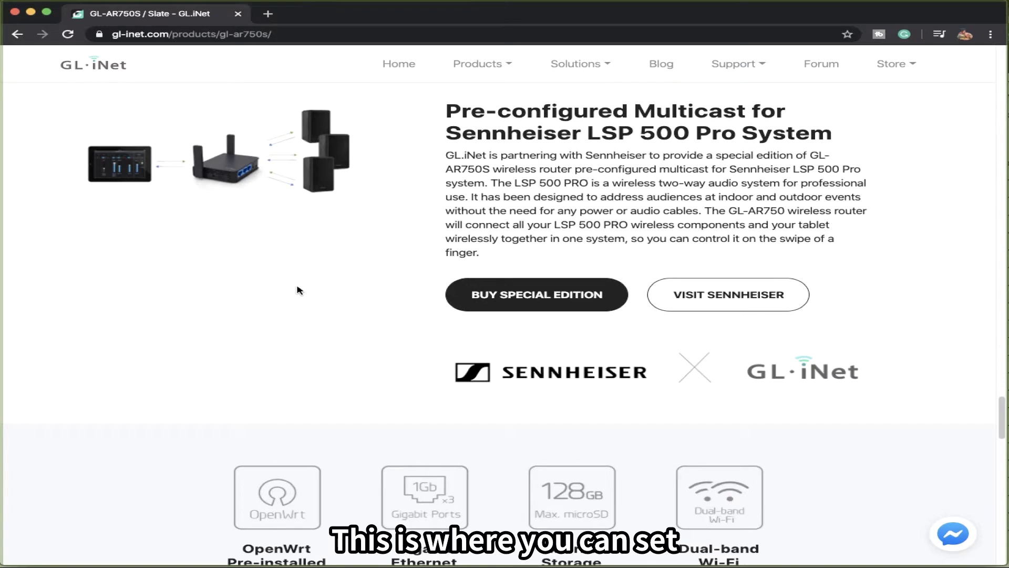
pyautogui.scroll(-4, 298, 289)
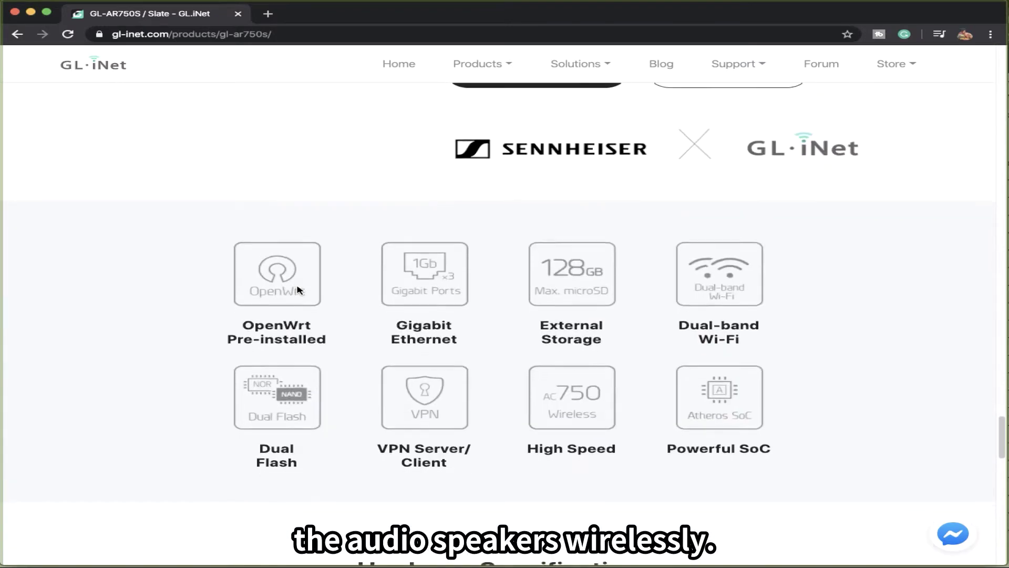
pyautogui.scroll(-1, 298, 290)
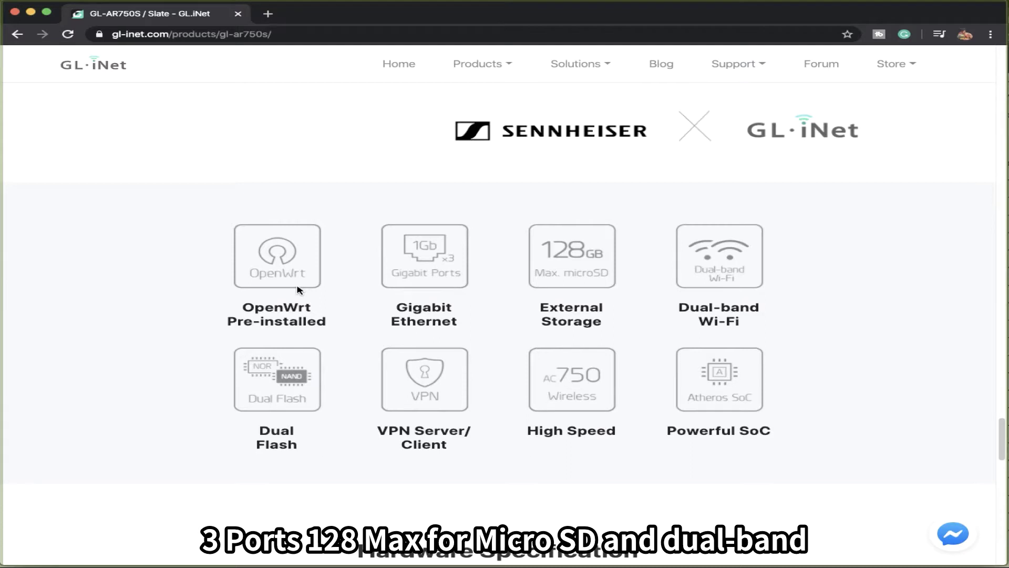
pyautogui.scroll(-2, 298, 289)
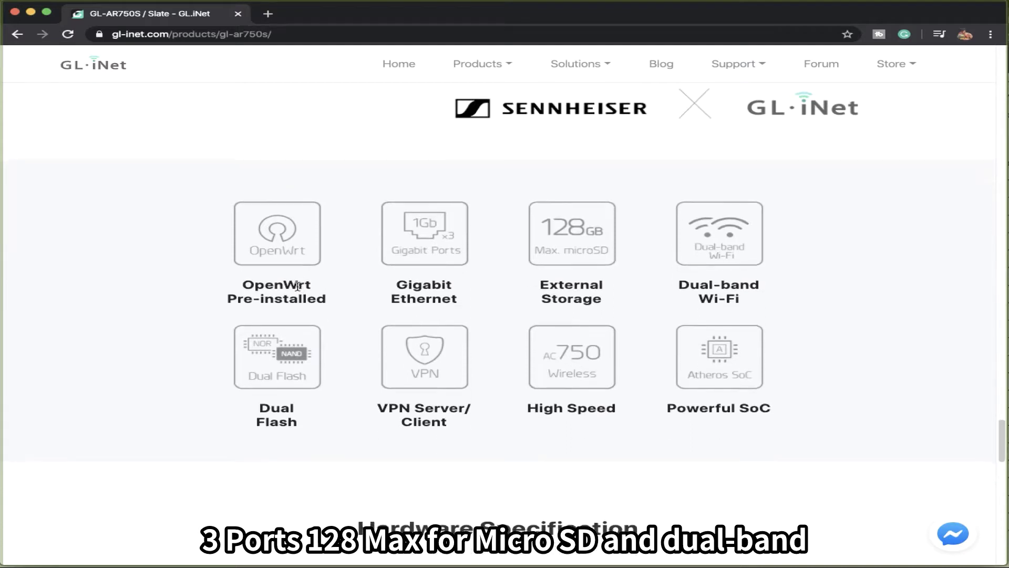
pyautogui.scroll(-4, 296, 285)
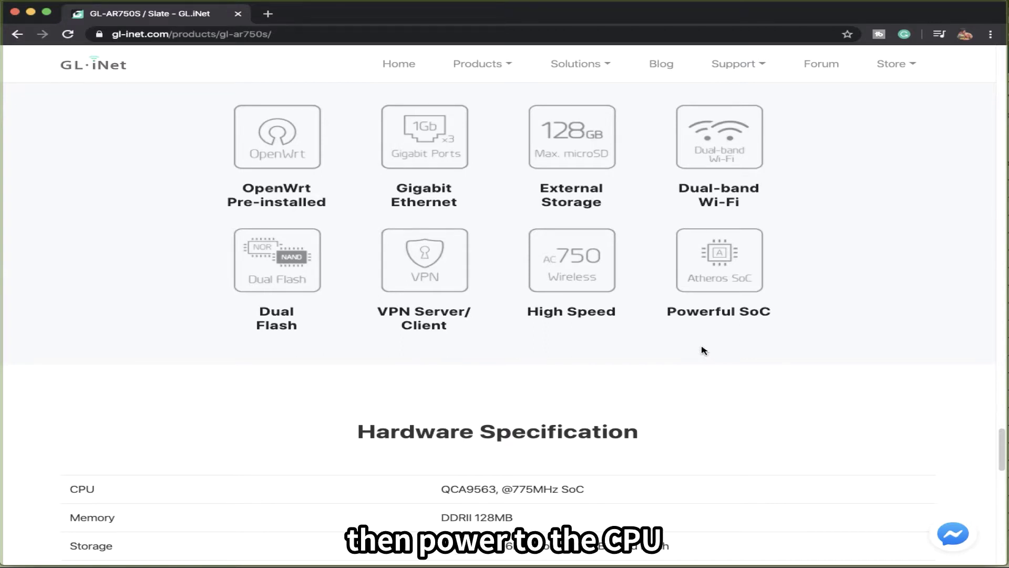
# Step: Scroll through the GL-AR750S hardware specification table, highlighting spec rows along the way
pyautogui.scroll(-1, 705, 351)
pyautogui.scroll(-3, 704, 351)
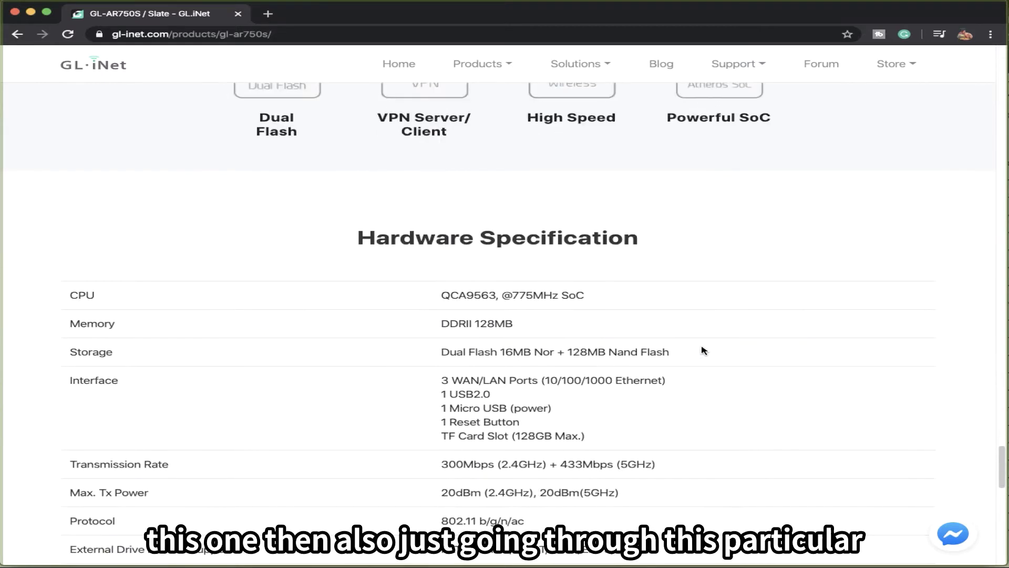
pyautogui.scroll(-1, 704, 351)
pyautogui.moveTo(588, 286); pyautogui.dragTo(434, 288)
pyautogui.scroll(-4, 557, 339)
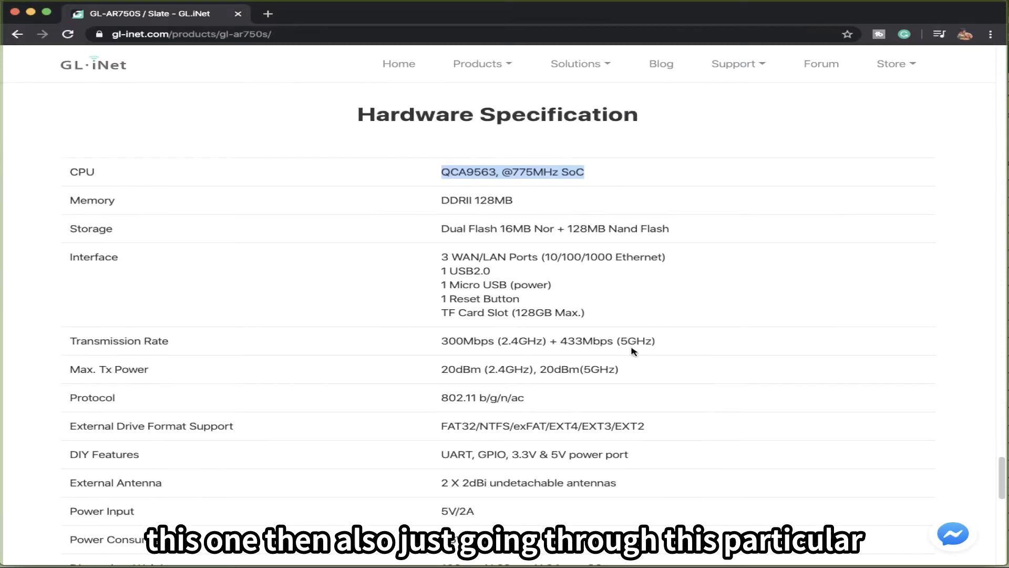
pyautogui.moveTo(609, 341); pyautogui.dragTo(488, 342)
pyautogui.scroll(-5, 652, 355)
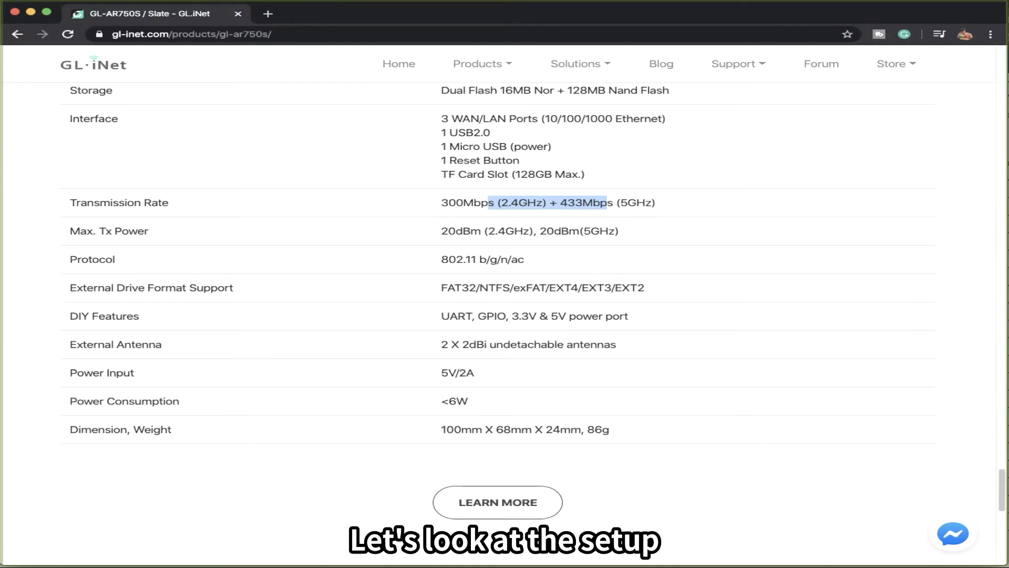
# Step: Select the Transmission Rate and External Drive Format Support values in the spec table
pyautogui.tripleClick(502, 203)
pyautogui.scroll(1, 503, 271)
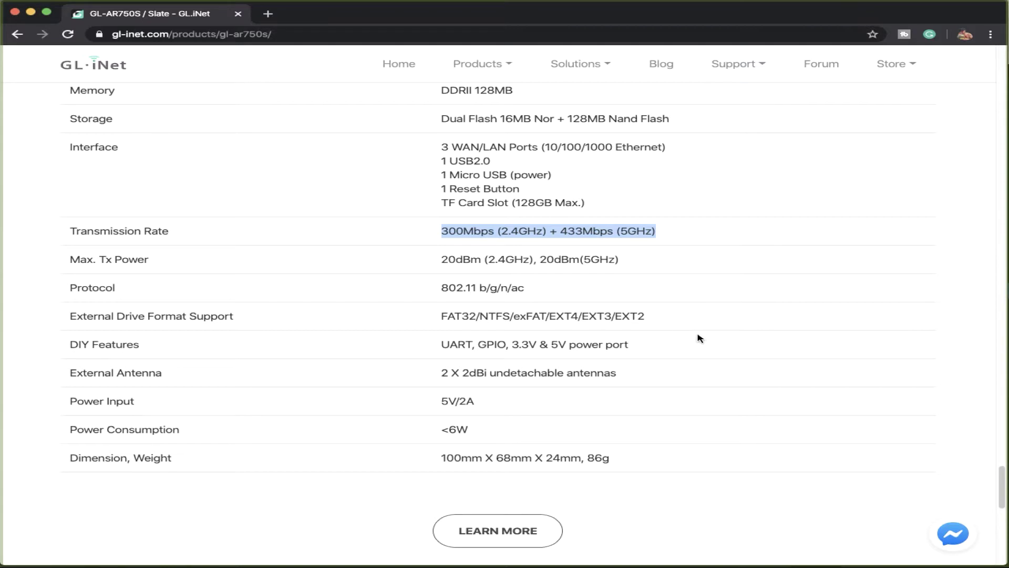
pyautogui.scroll(-1, 693, 340)
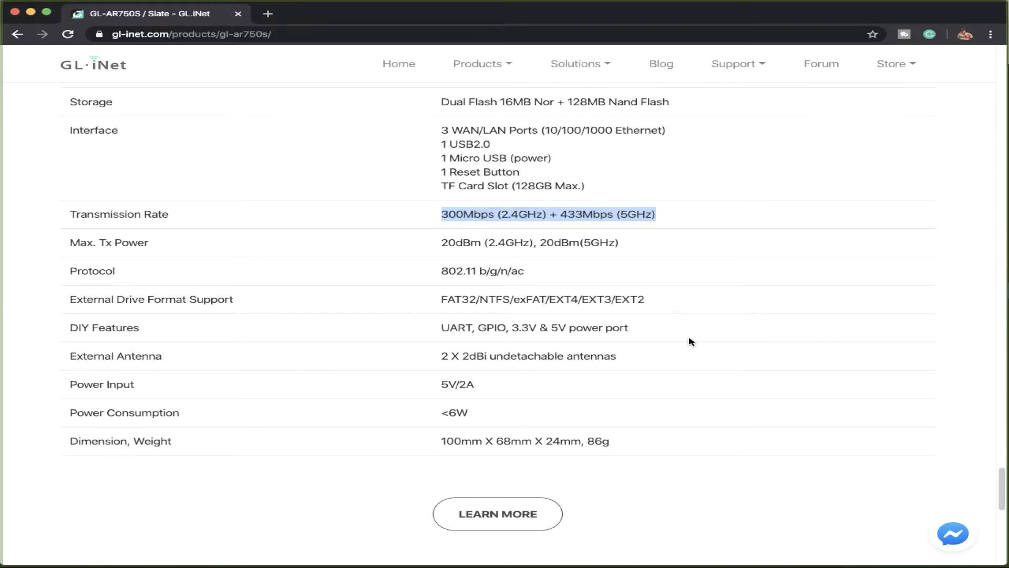
pyautogui.moveTo(453, 296); pyautogui.dragTo(416, 296)
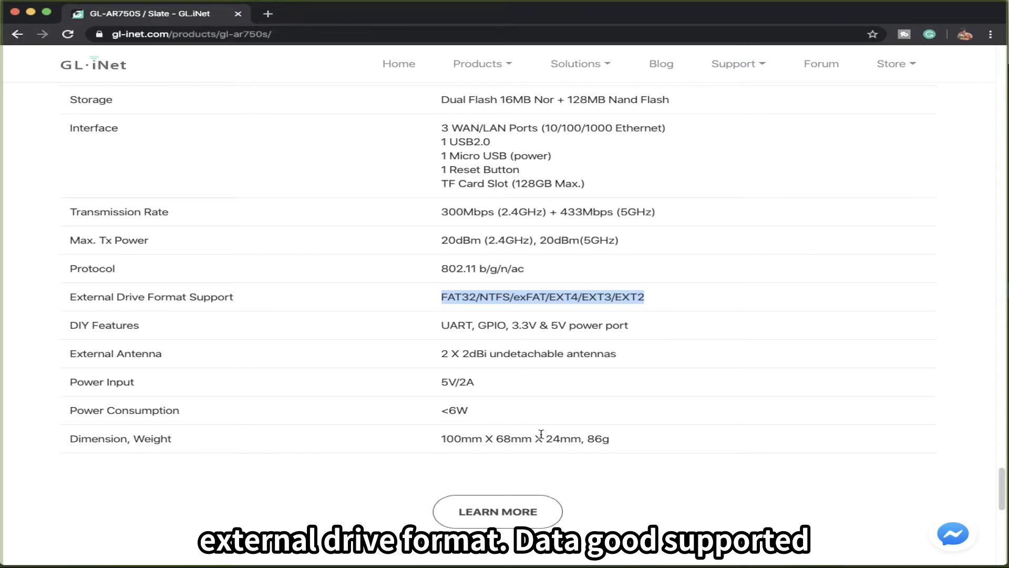
pyautogui.scroll(2, 541, 435)
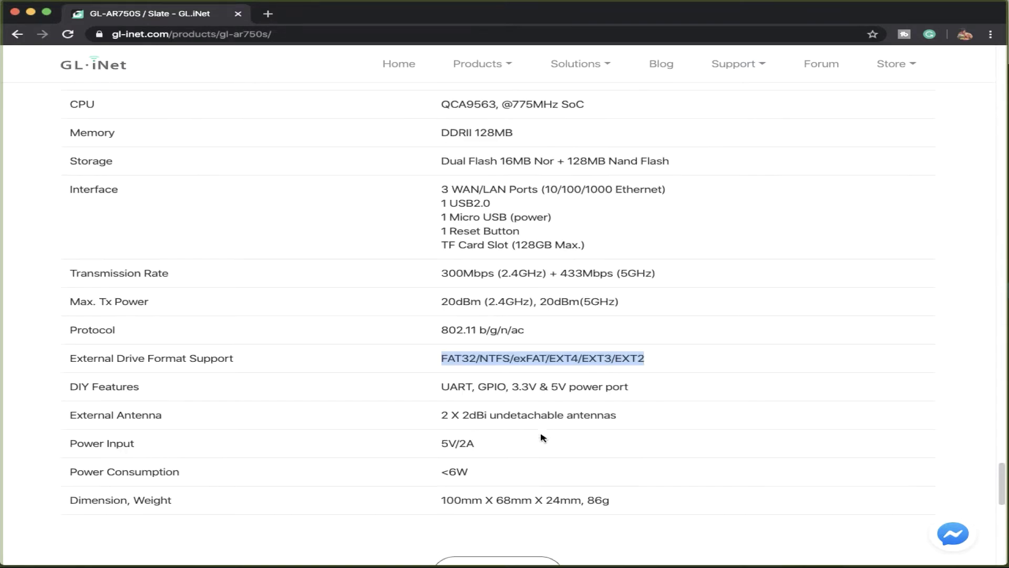
pyautogui.scroll(5, 542, 434)
pyautogui.scroll(-7, 541, 435)
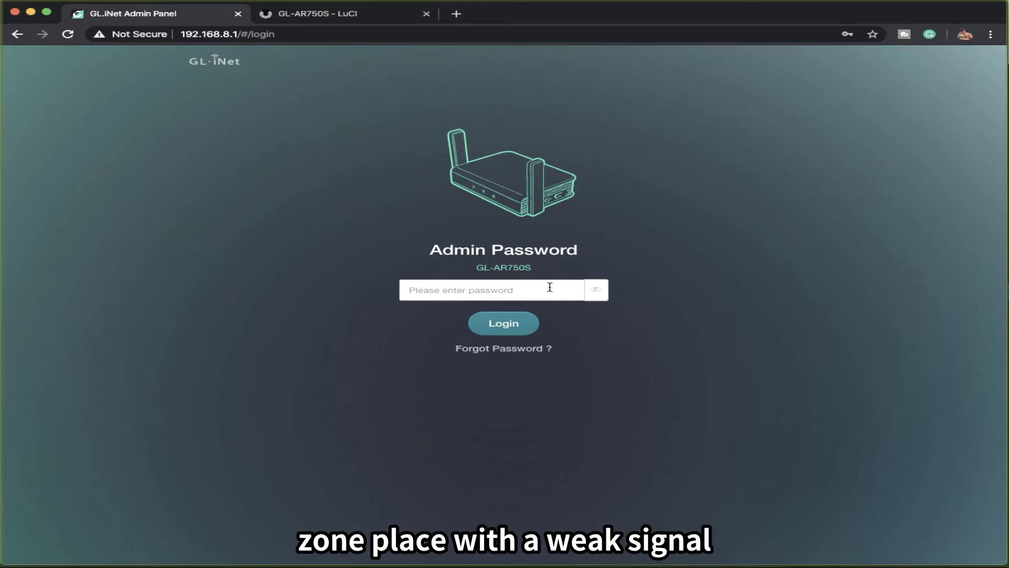
# Step: Log in to the admin panel with the admin password
pyautogui.click(550, 287)
pyautogui.write('•••••••')
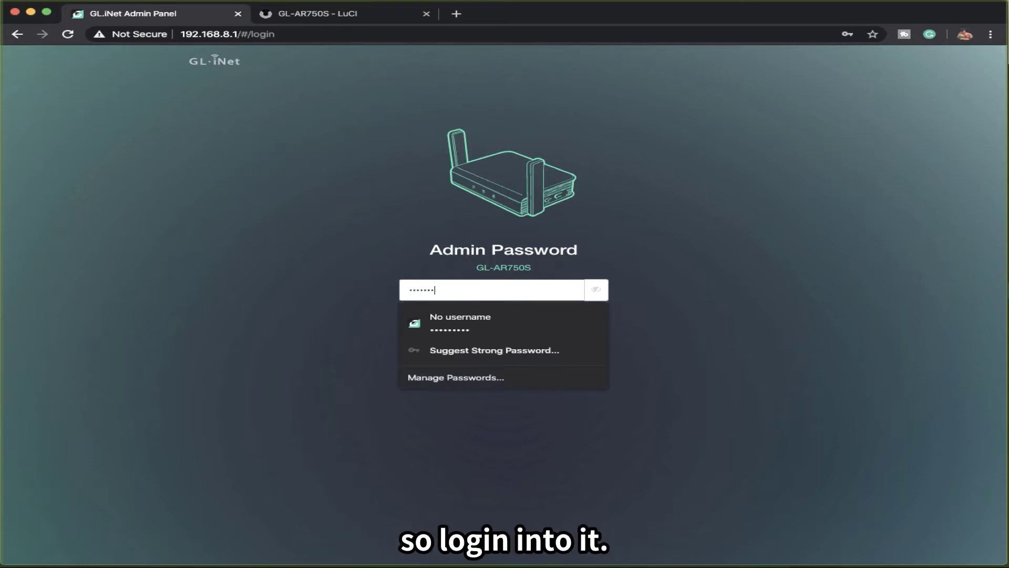
pyautogui.press('Return')
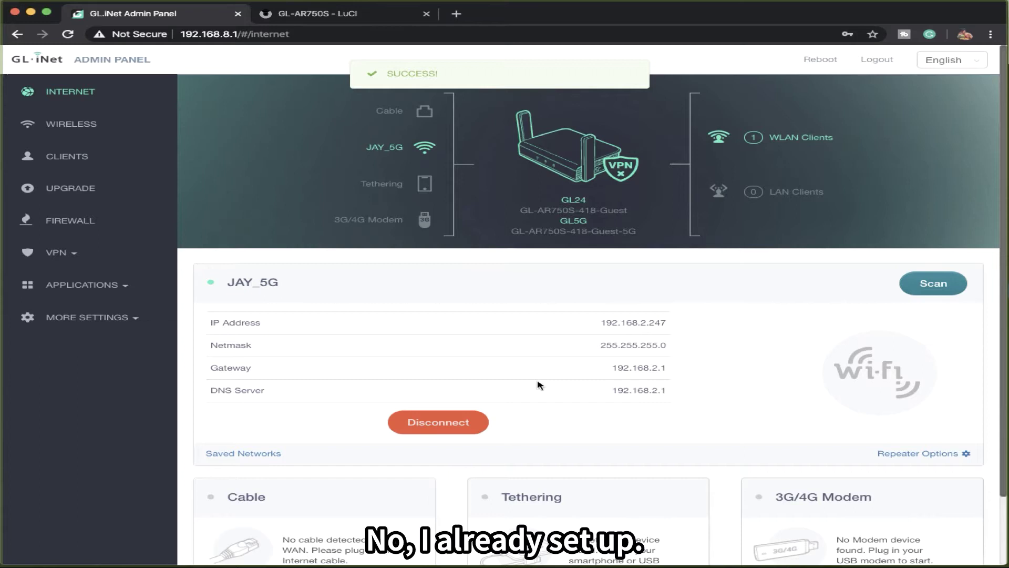
# Step: Revert the router firmware to factory defaults from More Settings, confirming the caution prompt
pyautogui.click(98, 318)
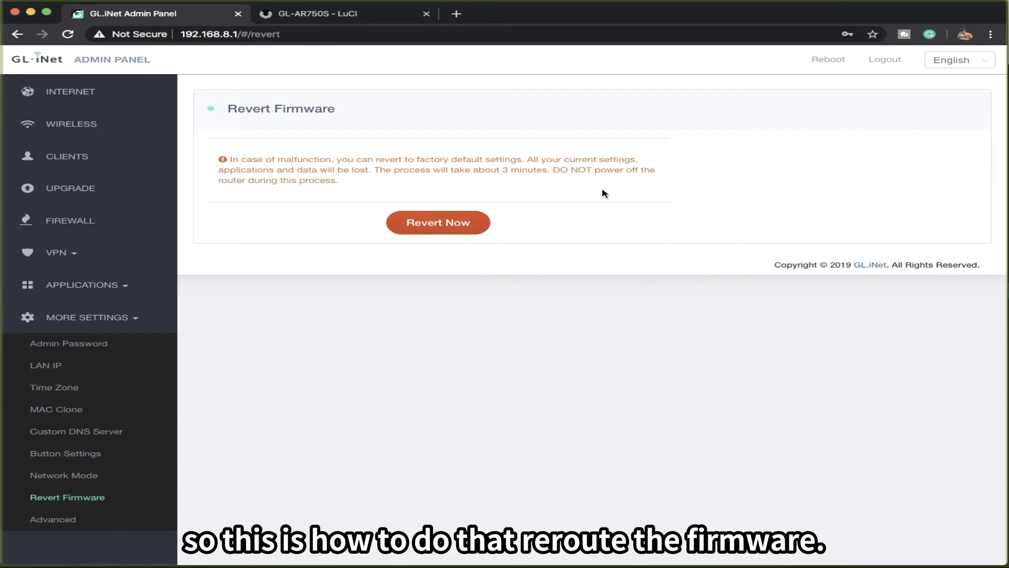
pyautogui.click(439, 225)
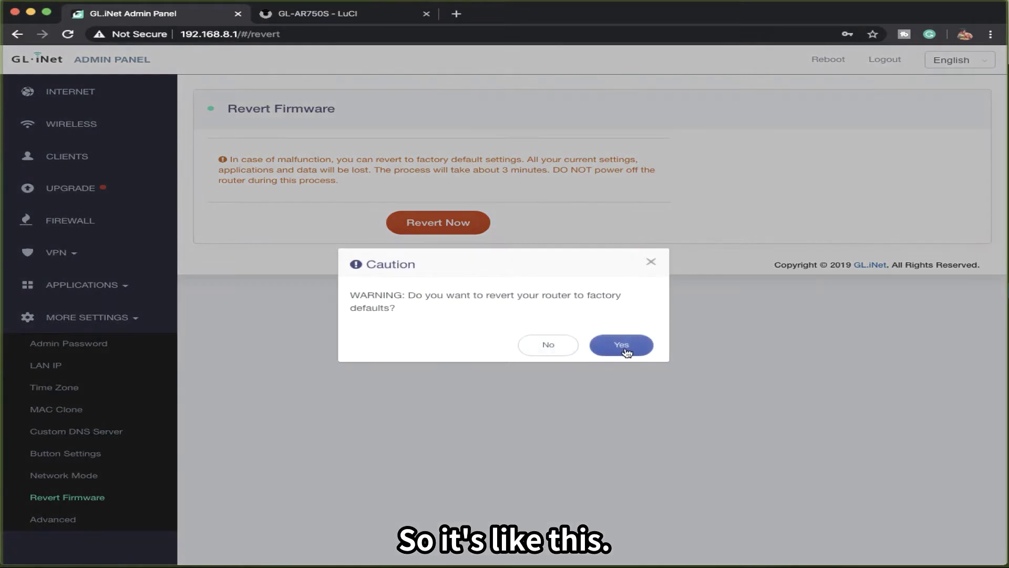
pyautogui.click(626, 348)
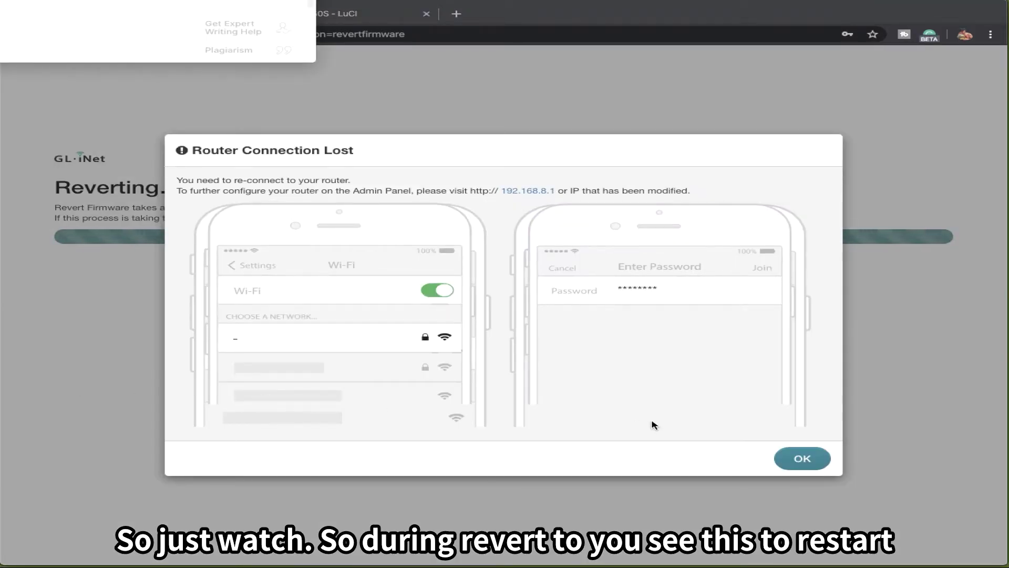
# Step: Dismiss the Router Connection Lost notice after the factory reset
pyautogui.click(803, 459)
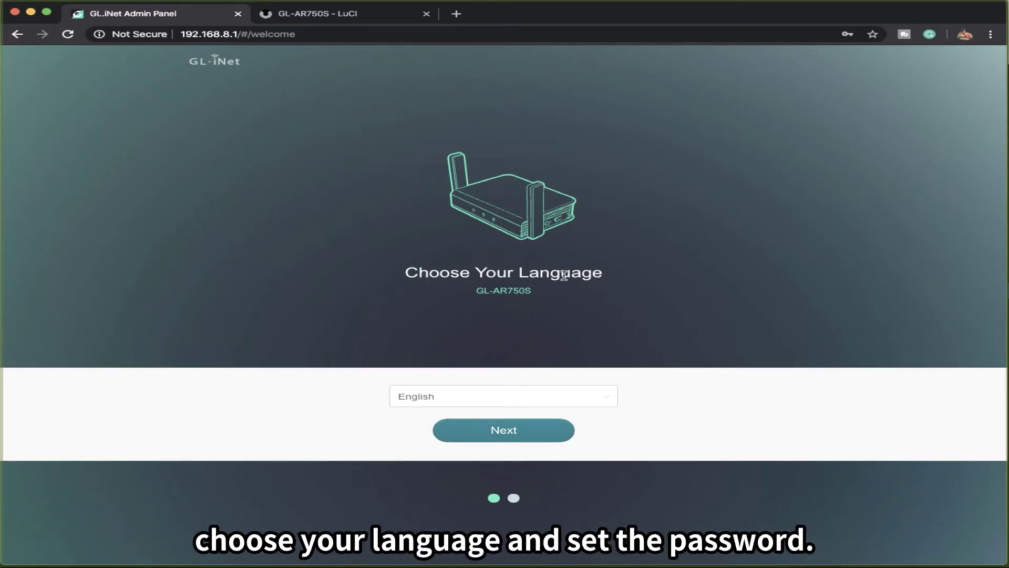
# Step: Keep English as the language and enter a new admin password in the setup wizard
pyautogui.press('Return')
pyautogui.click(500, 198)
pyautogui.write('•••••')
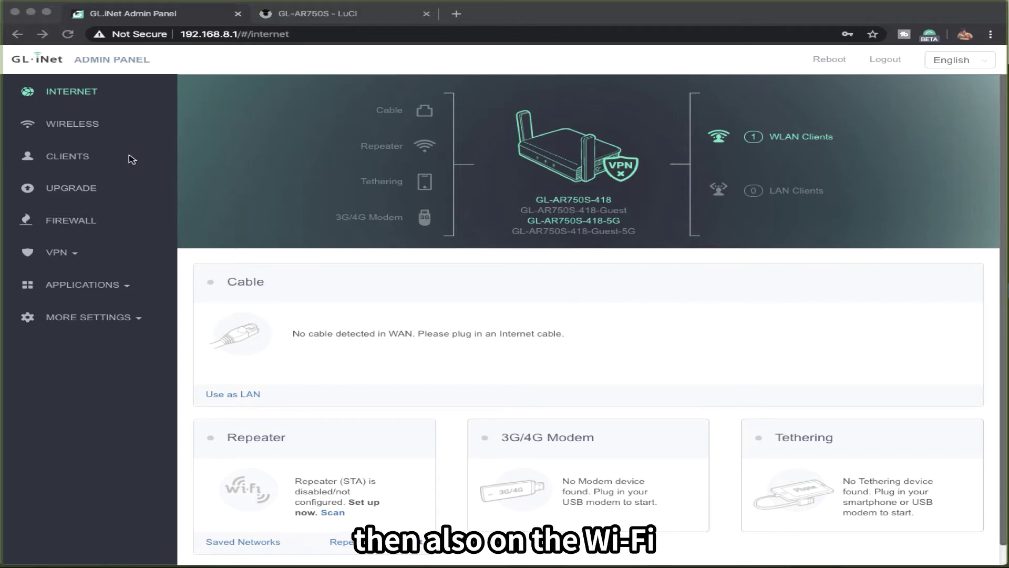
# Step: Open the Wireless page and review the 2.4G and 5G Wi-Fi settings
pyautogui.doubleClick(84, 124)
pyautogui.scroll(-7, 781, 242)
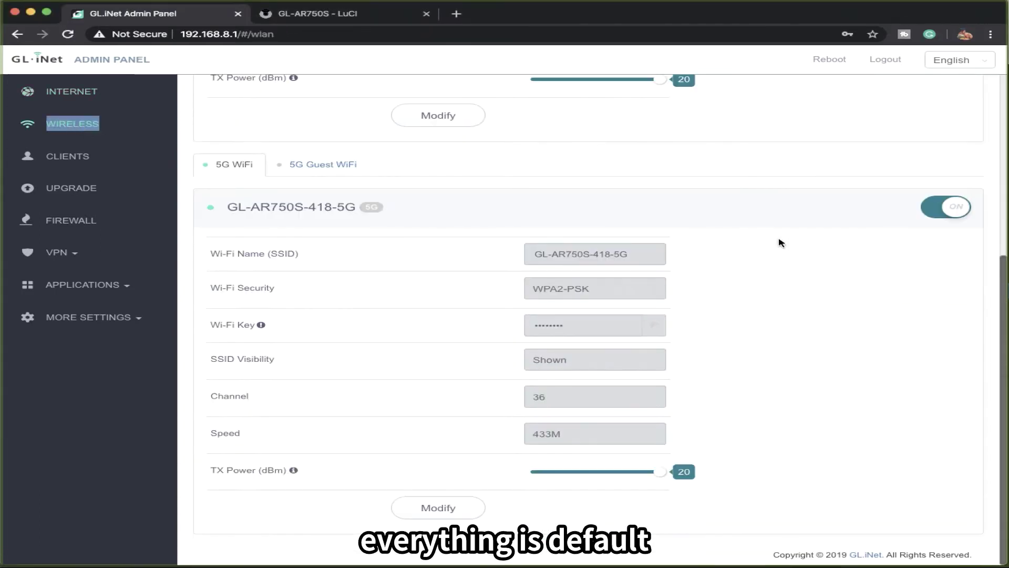
pyautogui.scroll(6, 781, 242)
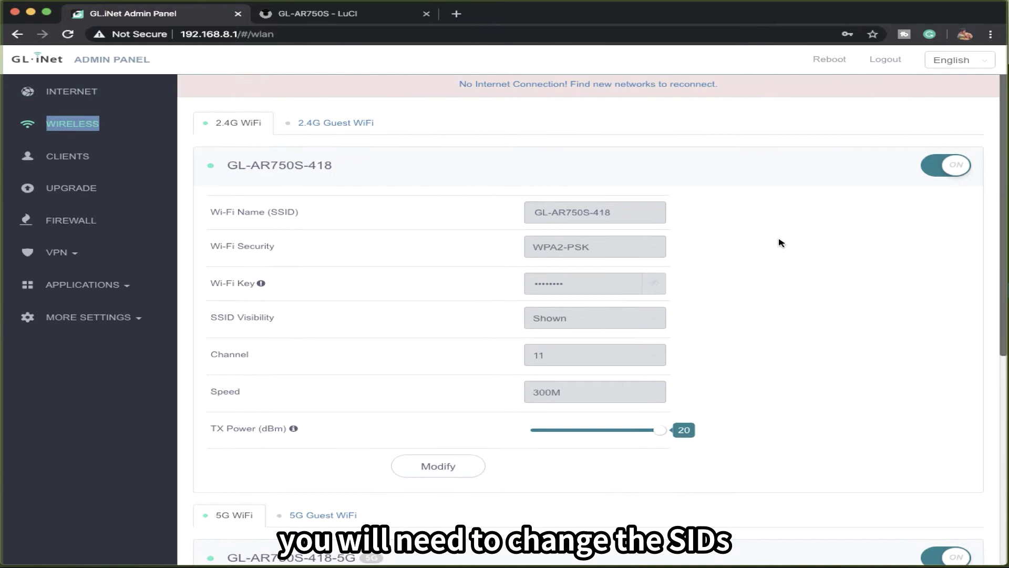
pyautogui.scroll(-7, 547, 228)
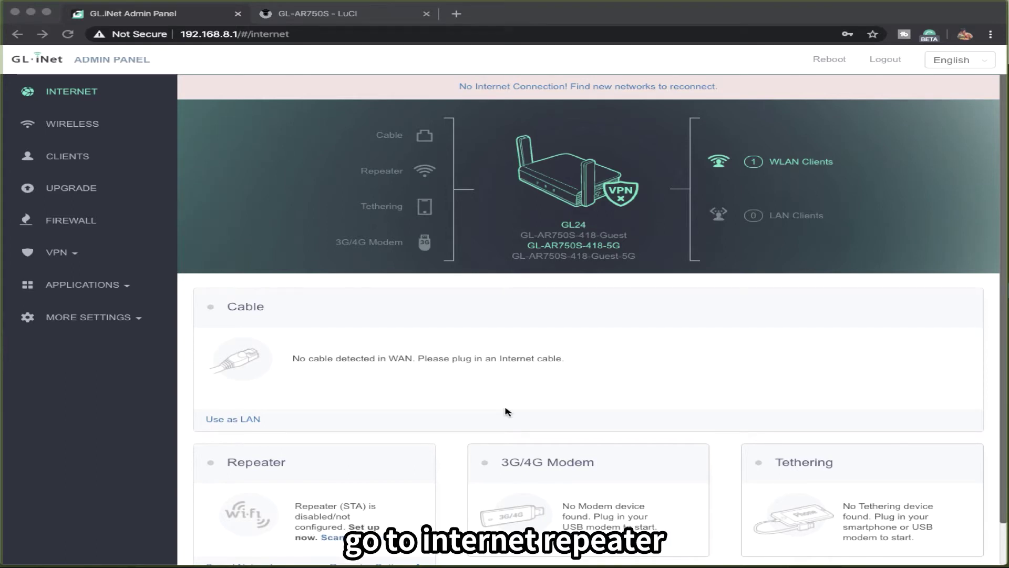
# Step: Pick the 5G home network in the repeater scan list and enter its Wi-Fi password
pyautogui.click(362, 533)
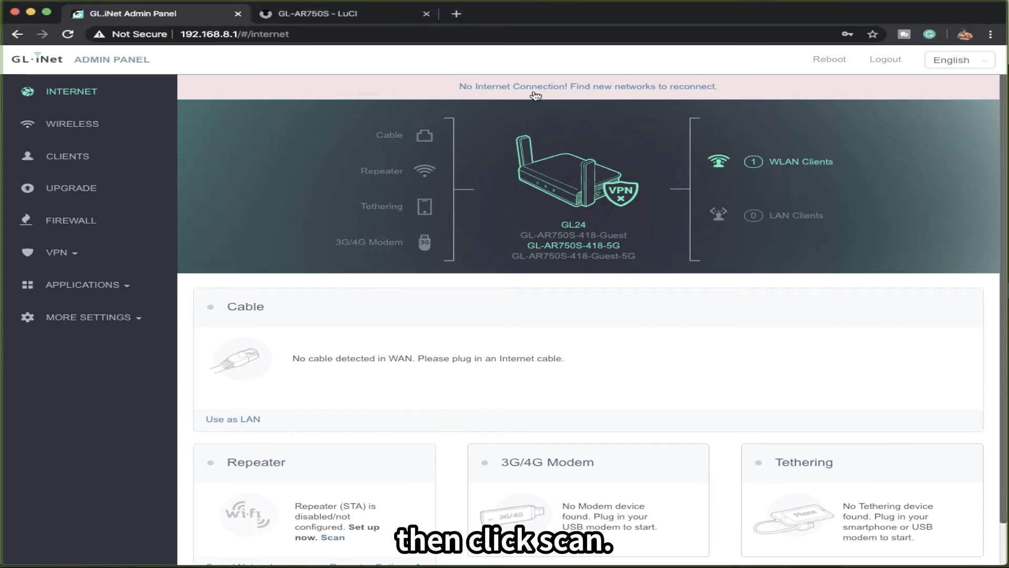
pyautogui.click(507, 32)
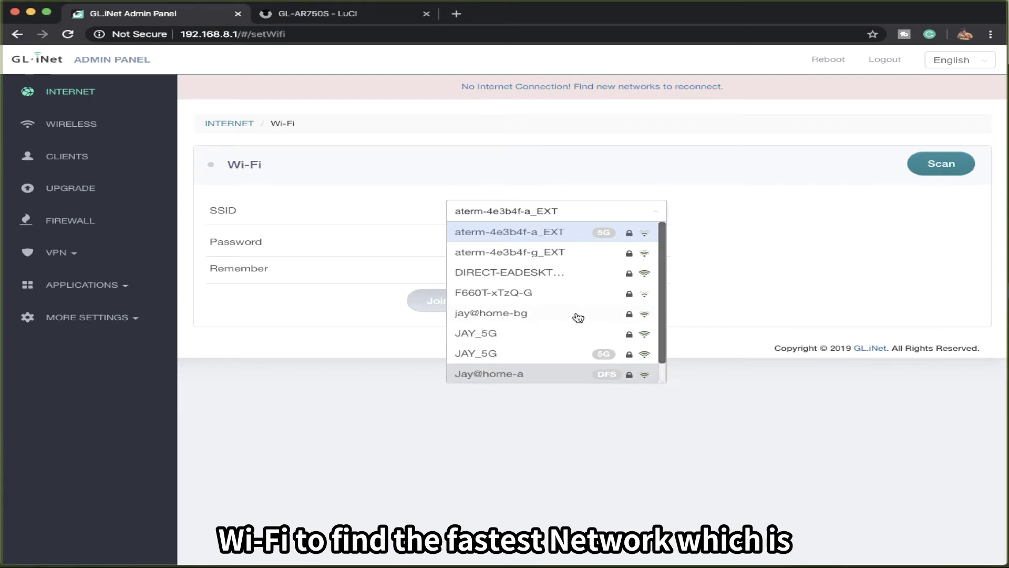
pyautogui.click(566, 357)
pyautogui.click(561, 233)
pyautogui.write('****')
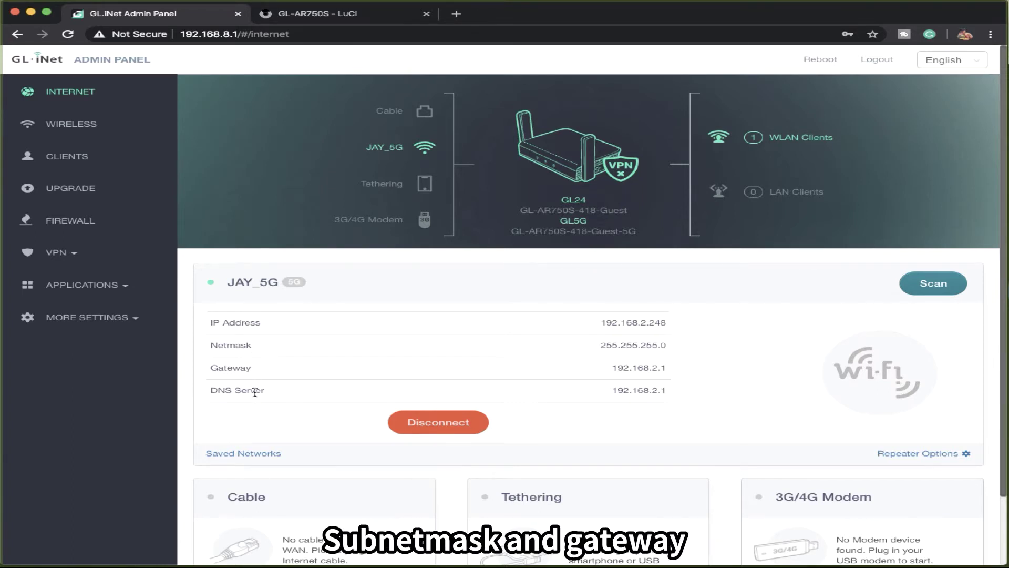
pyautogui.scroll(-1, 256, 403)
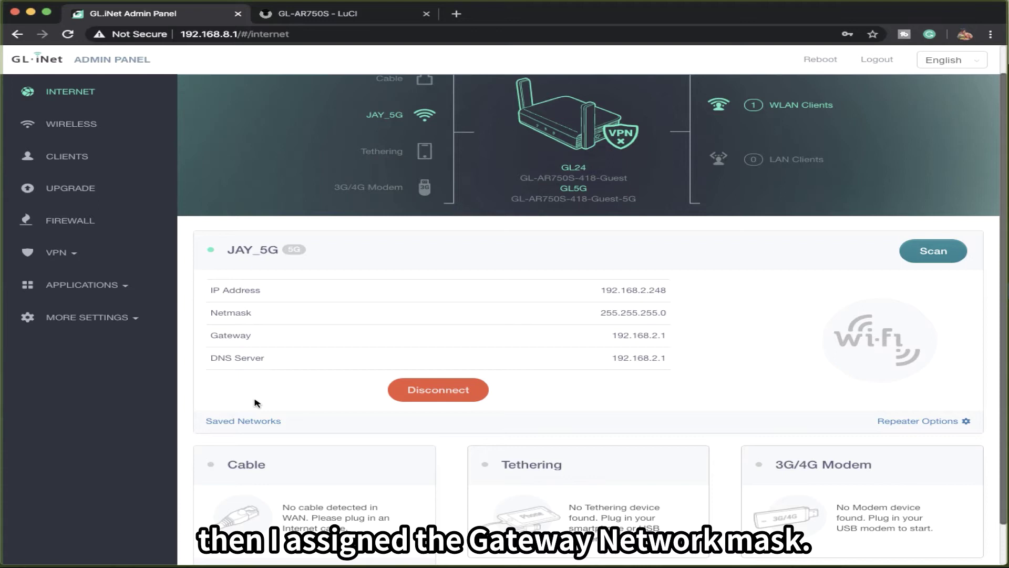
pyautogui.scroll(-1, 257, 403)
pyautogui.scroll(2, 257, 402)
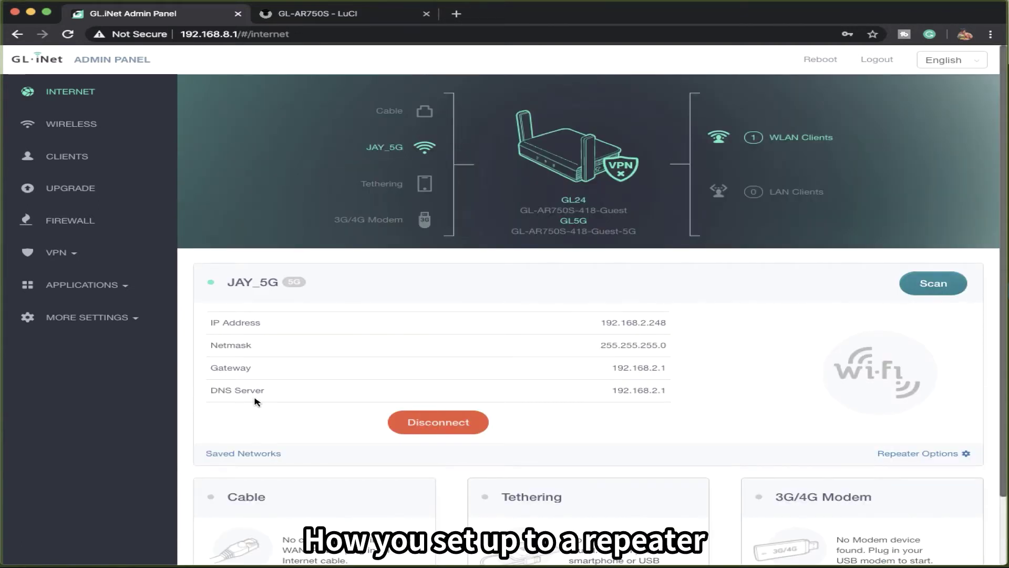
pyautogui.scroll(-3, 257, 401)
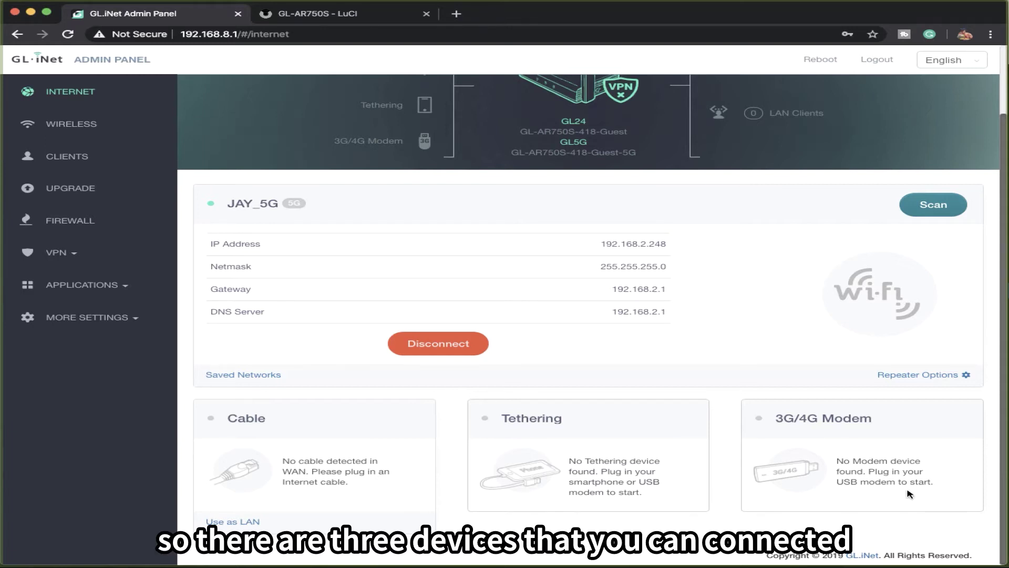
pyautogui.click(264, 376)
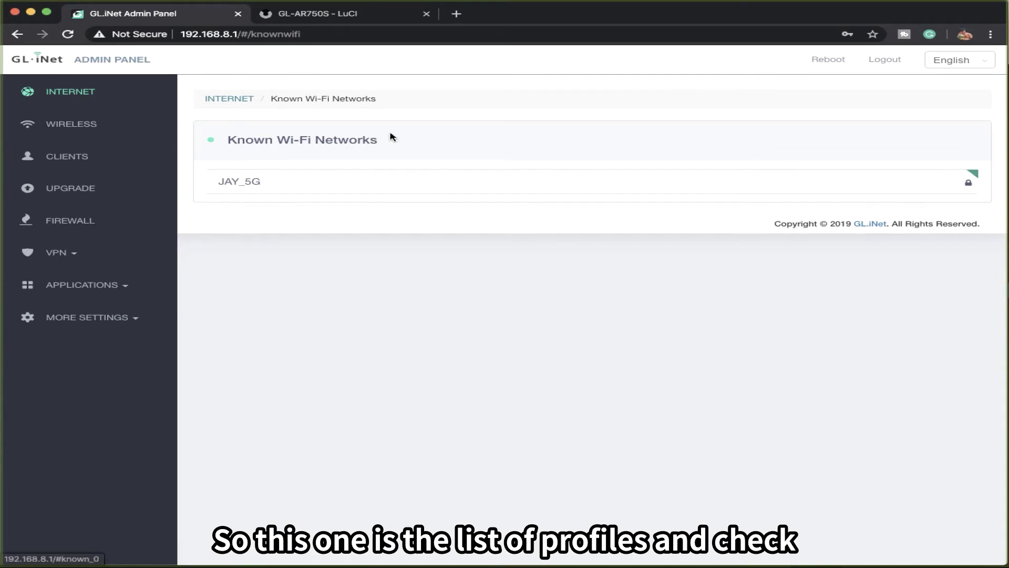
pyautogui.click(243, 99)
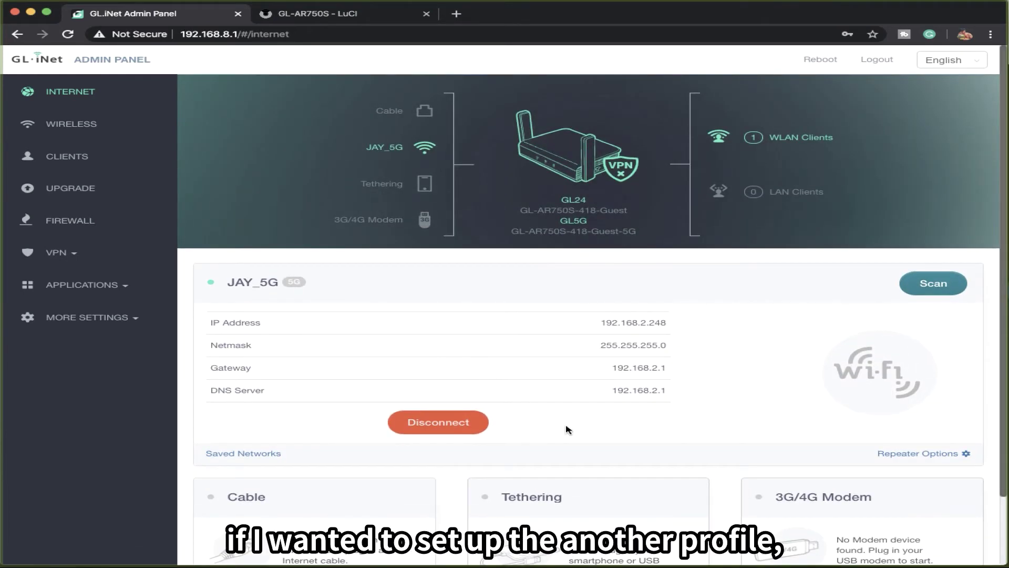
pyautogui.scroll(-3, 568, 430)
pyautogui.scroll(-1, 568, 429)
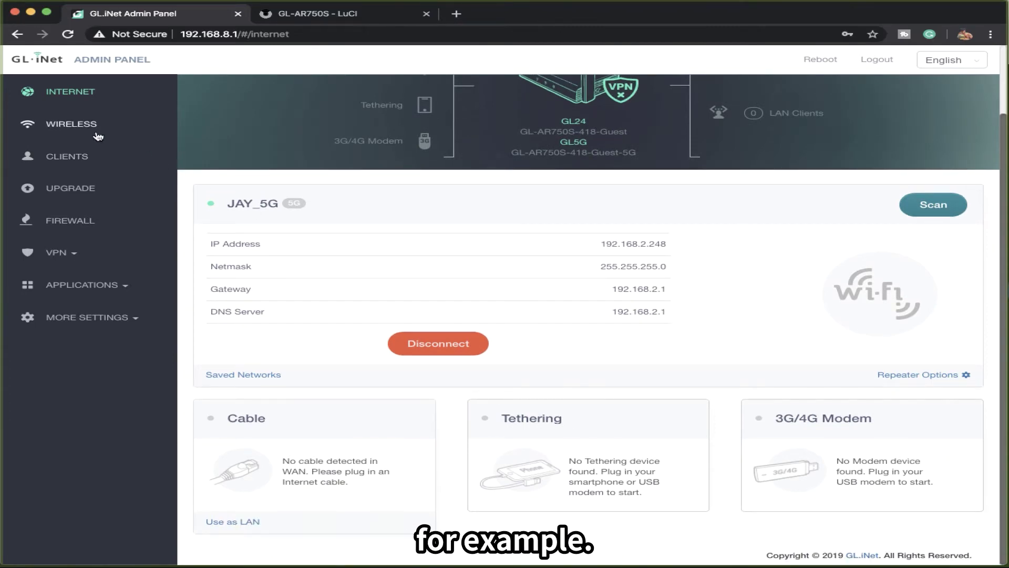
pyautogui.click(941, 374)
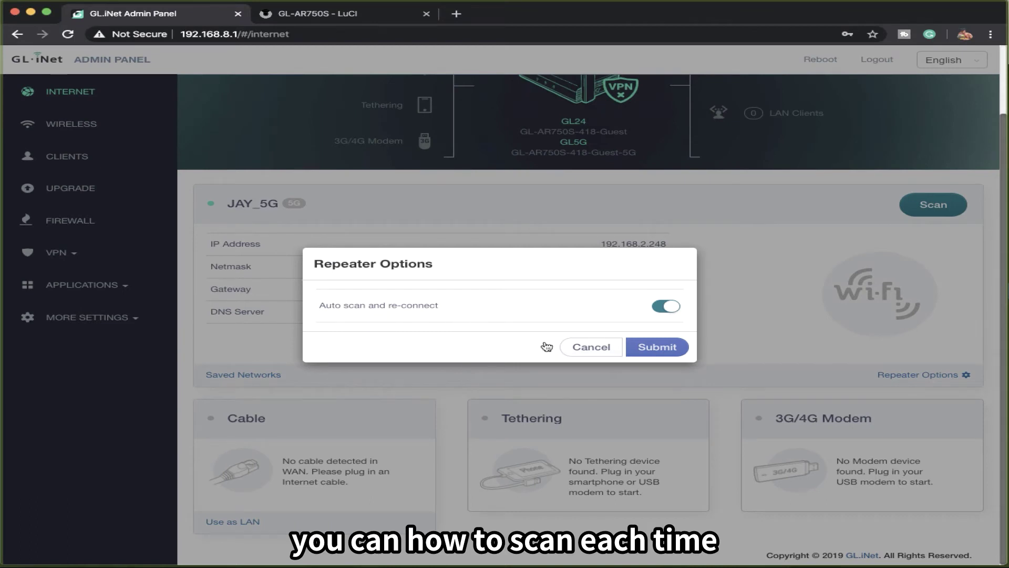
pyautogui.click(592, 348)
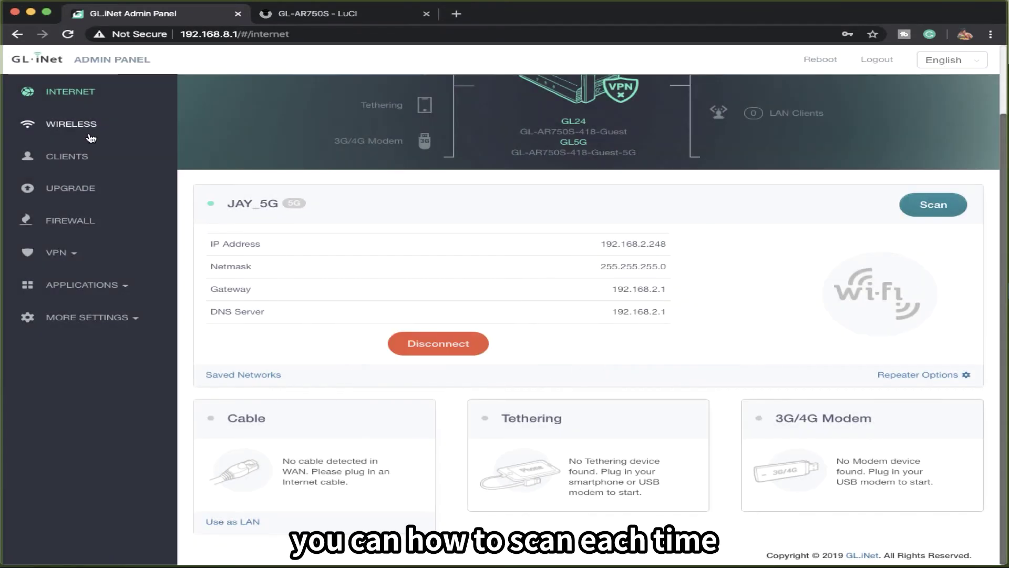
# Step: Disconnect from the upstream network, rescan, and try the DFS and home-bg networks
pyautogui.click(425, 353)
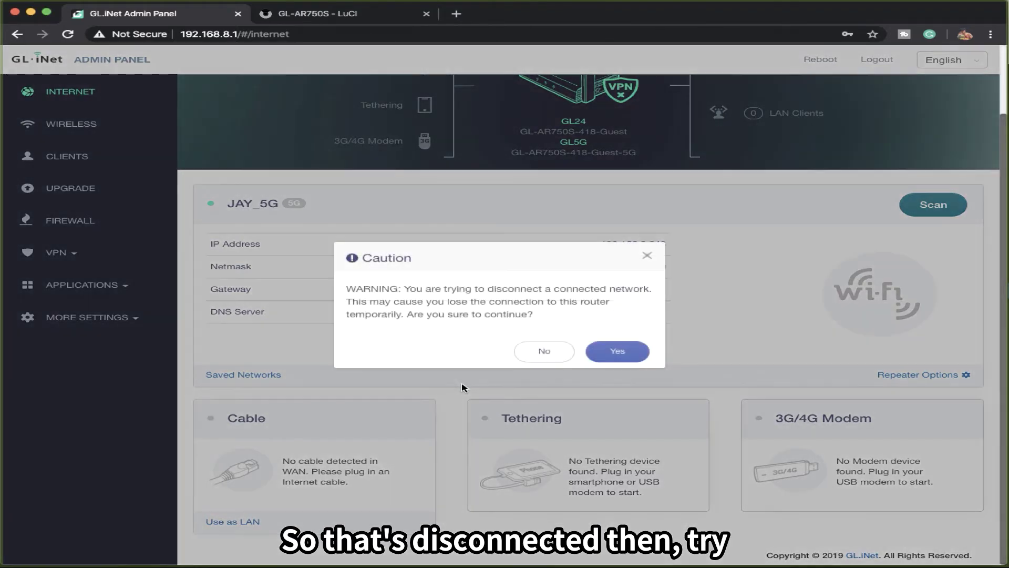
pyautogui.click(617, 351)
pyautogui.click(331, 494)
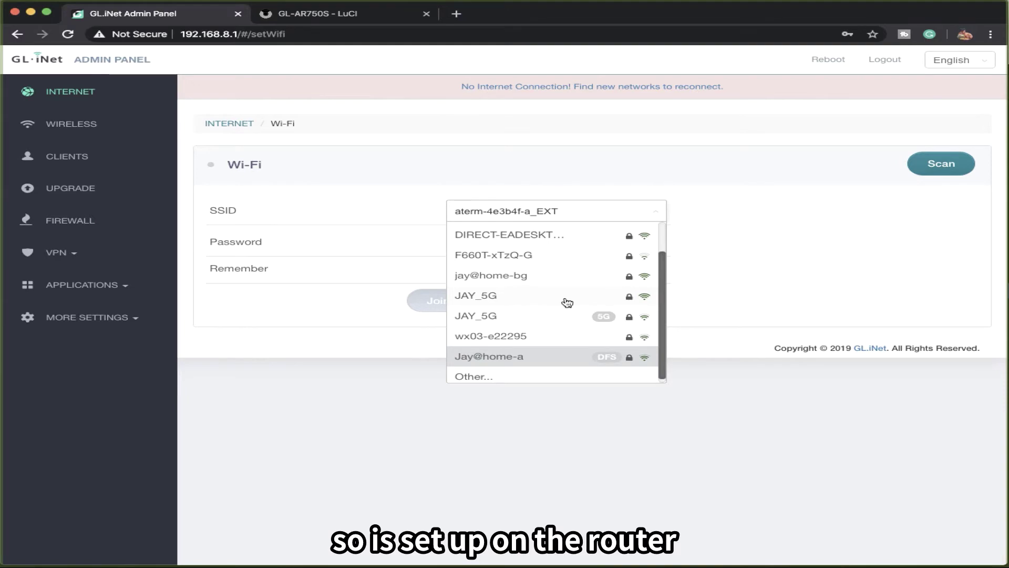
pyautogui.click(538, 357)
pyautogui.click(542, 220)
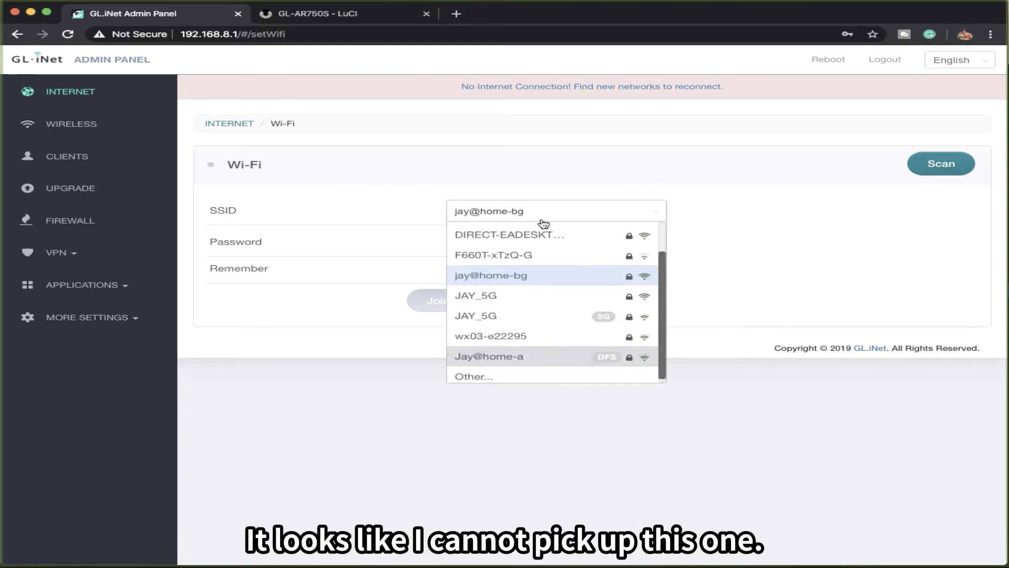
pyautogui.click(556, 276)
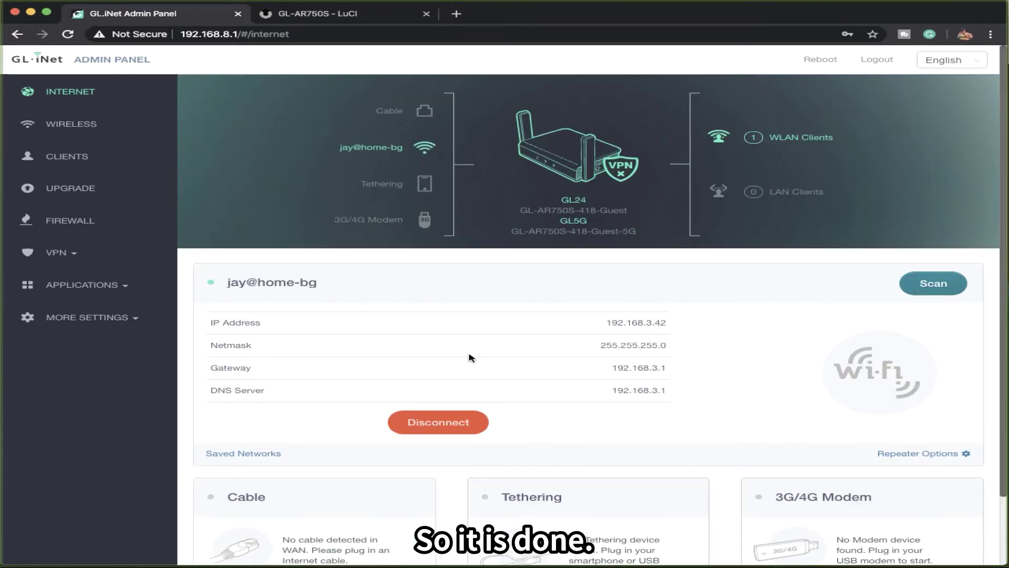
pyautogui.scroll(-3, 469, 358)
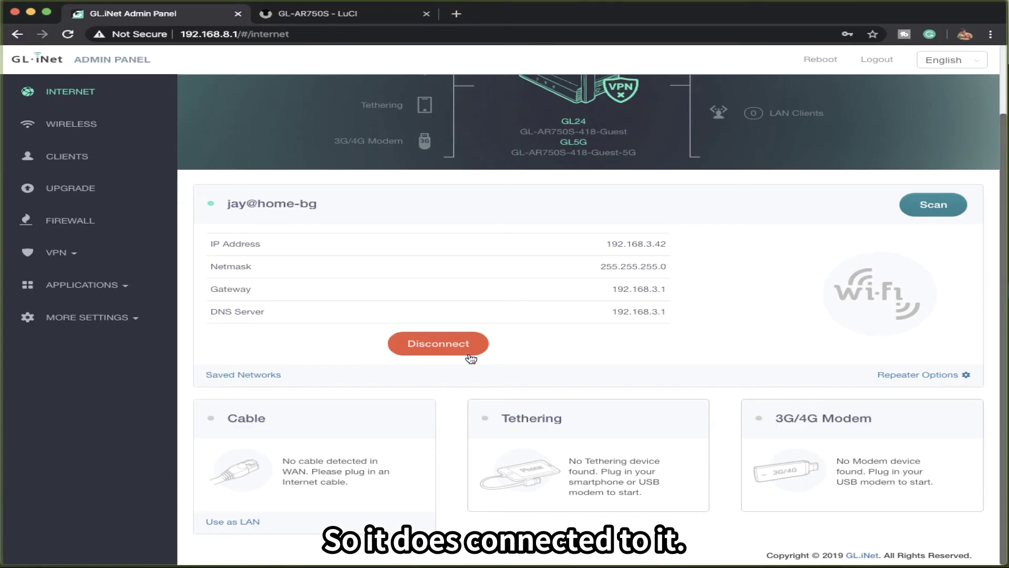
# Step: Disconnect again and connect to the saved 5G network from Saved Networks
pyautogui.click(279, 378)
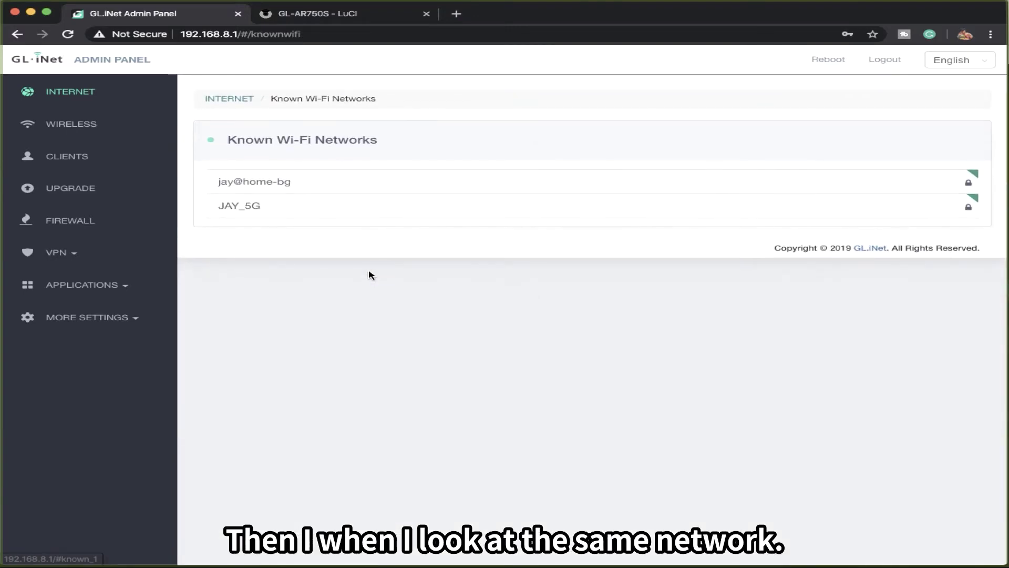
pyautogui.click(365, 190)
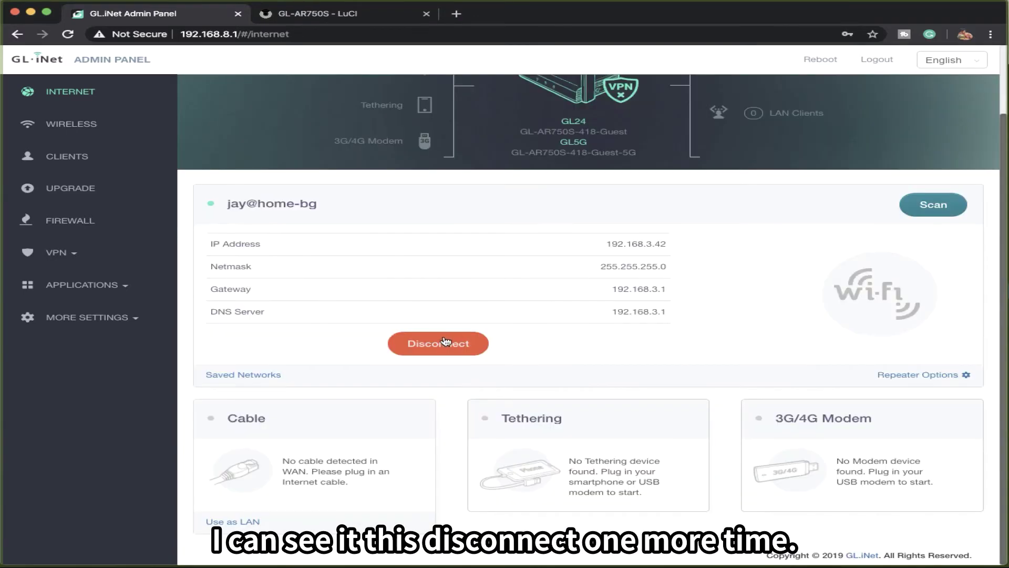
pyautogui.click(444, 342)
pyautogui.click(609, 355)
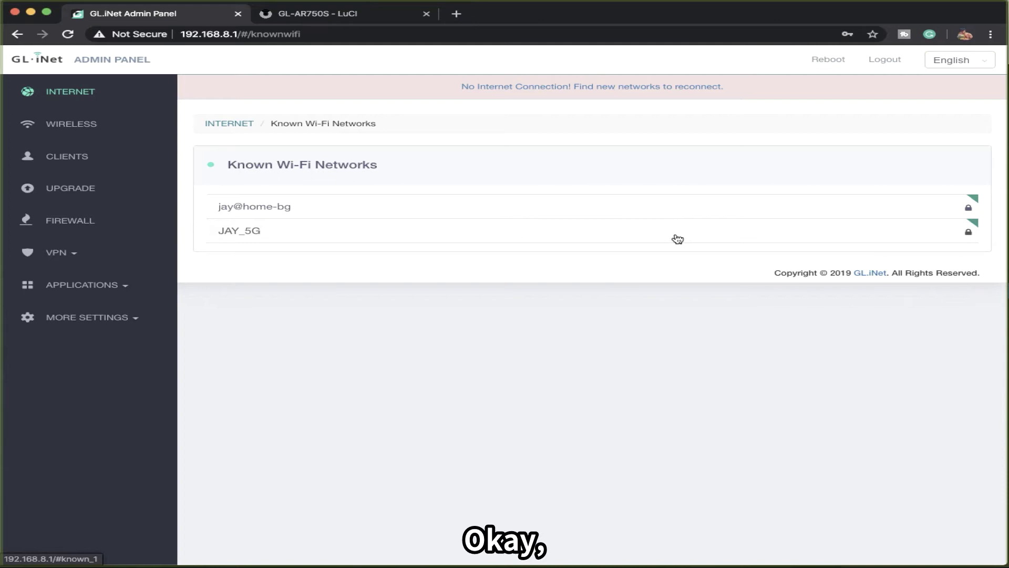
pyautogui.click(678, 239)
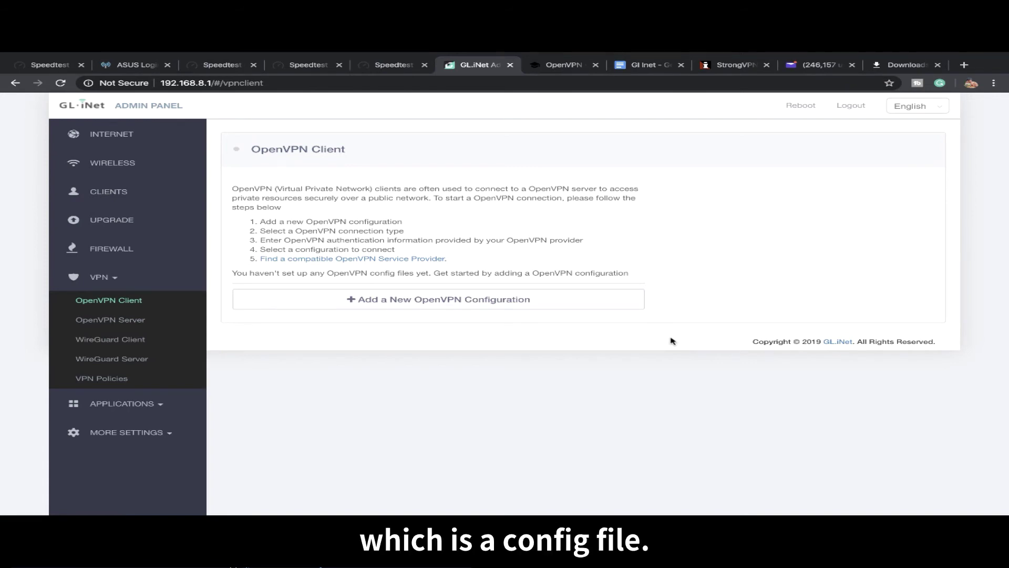
pyautogui.click(548, 305)
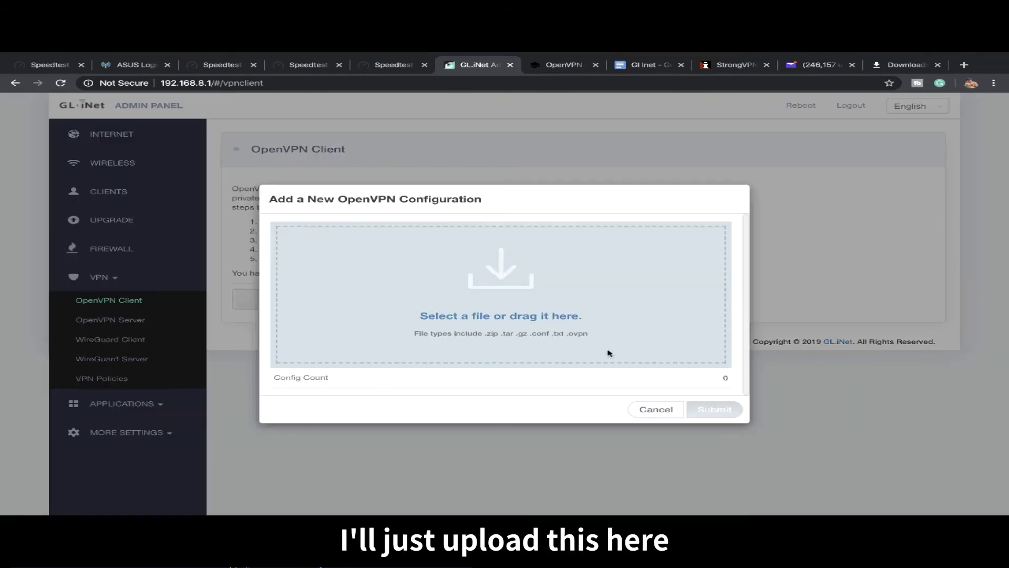
pyautogui.click(637, 409)
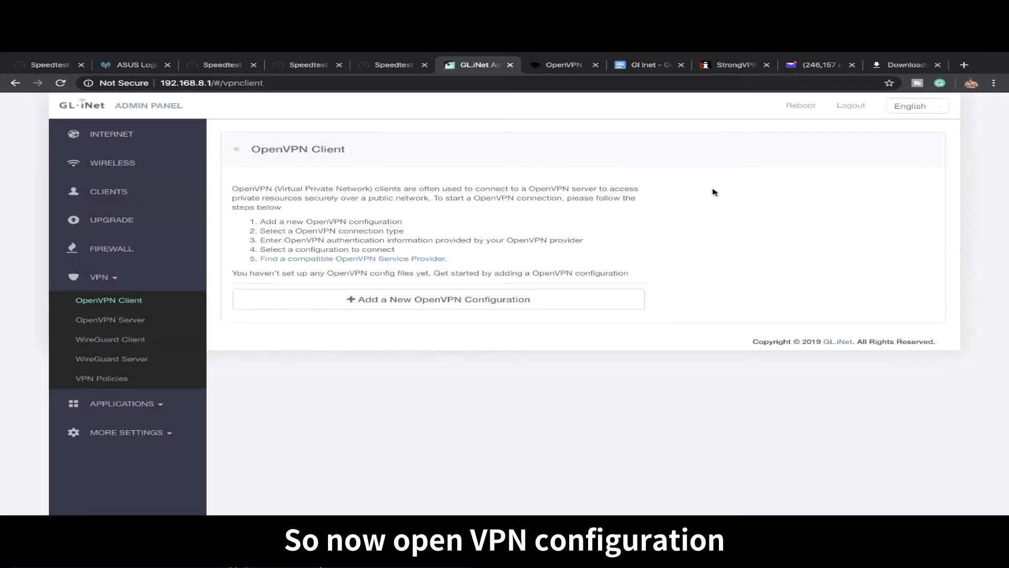
# Step: Read through the GL.iNet OpenVPN client guide and highlight the .ovpn file extension
pyautogui.click(562, 64)
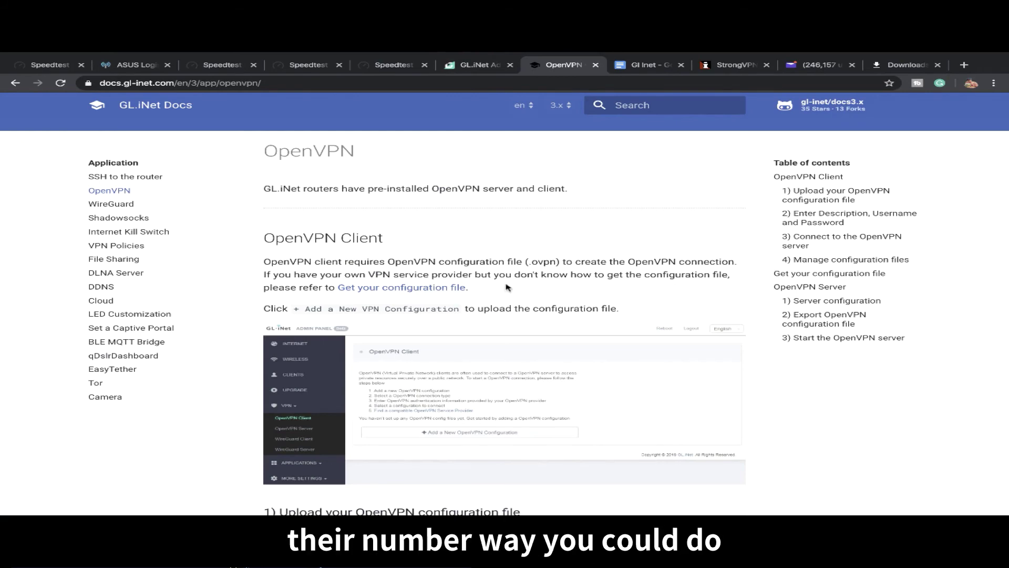
pyautogui.scroll(-15, 508, 288)
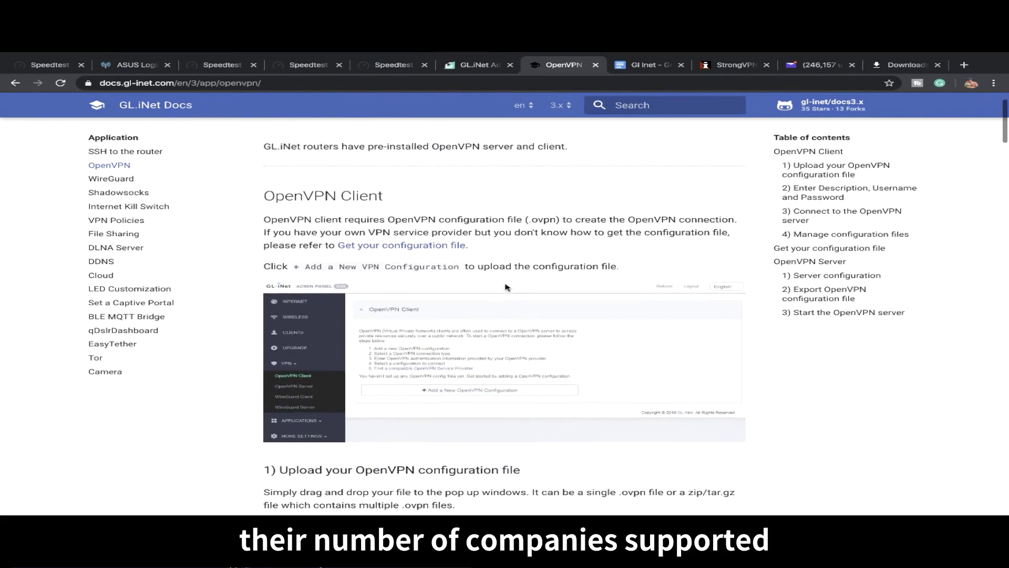
pyautogui.scroll(-20, 507, 287)
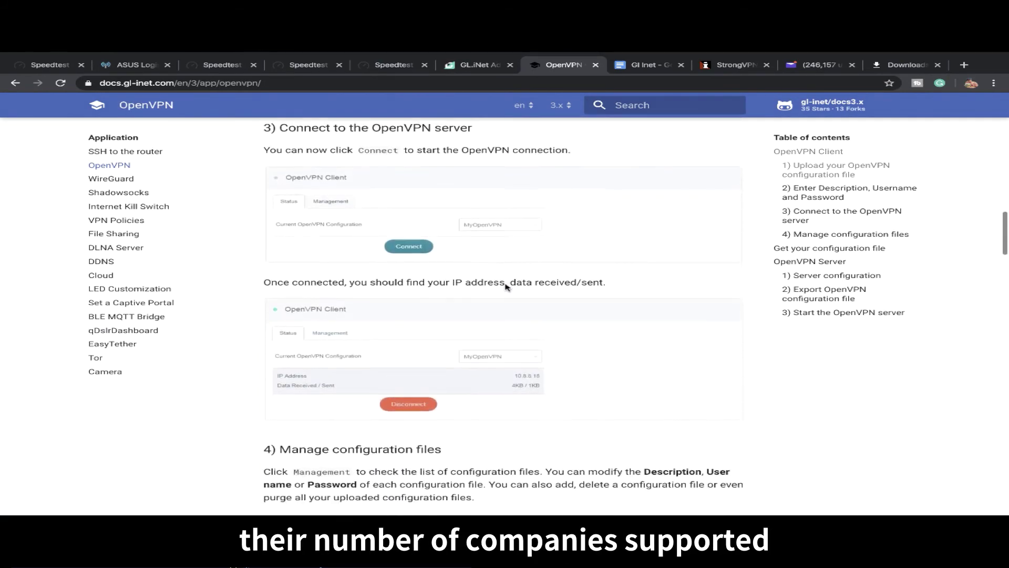
pyautogui.scroll(-15, 507, 288)
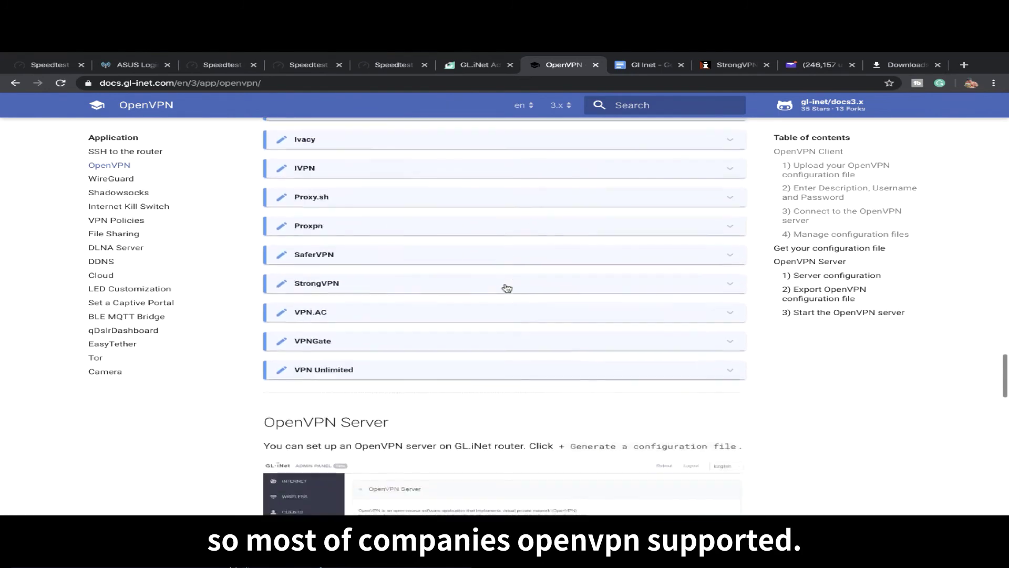
pyautogui.scroll(-5, 506, 285)
pyautogui.scroll(20, 506, 286)
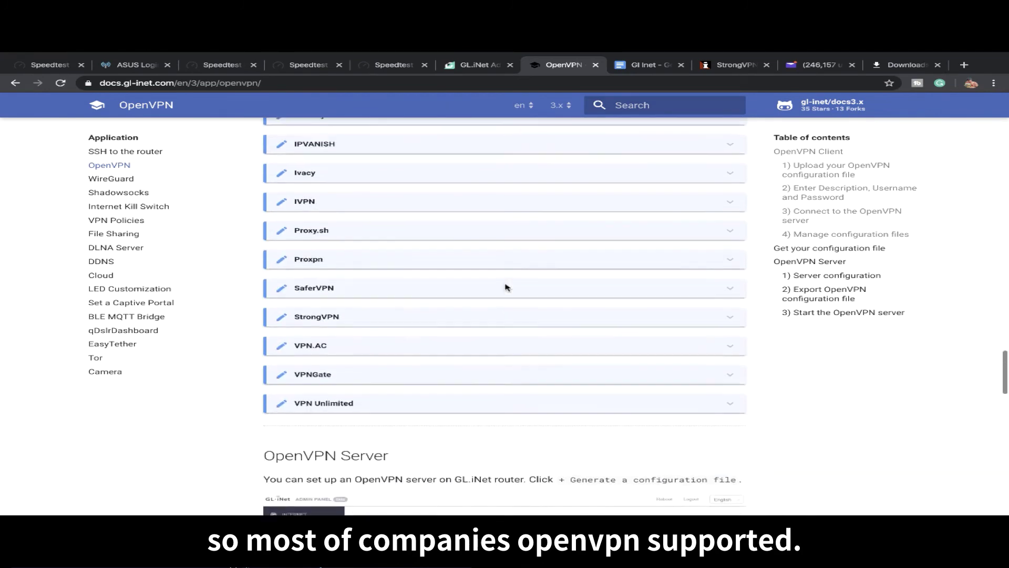
pyautogui.scroll(15, 507, 287)
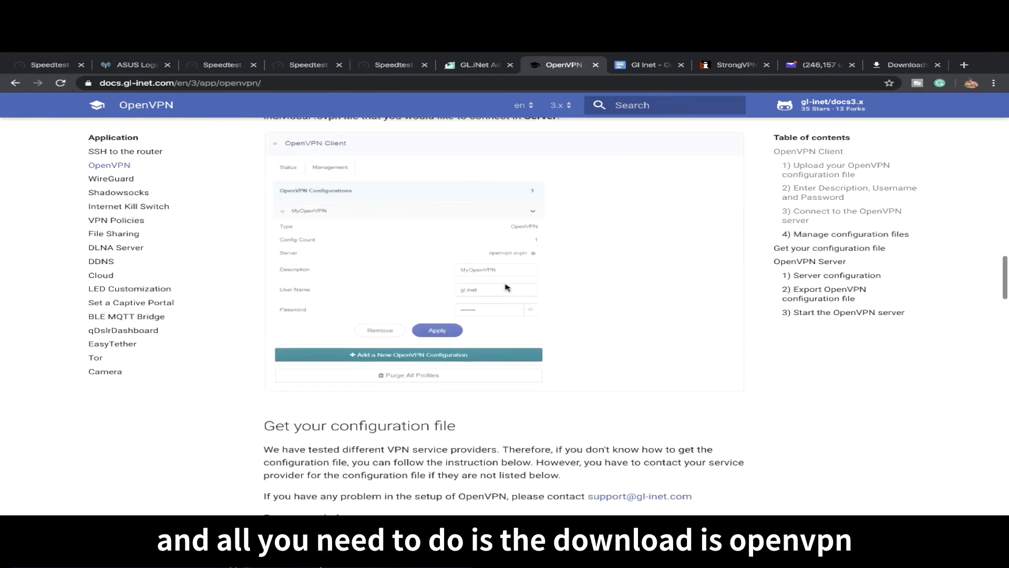
pyautogui.scroll(15, 507, 287)
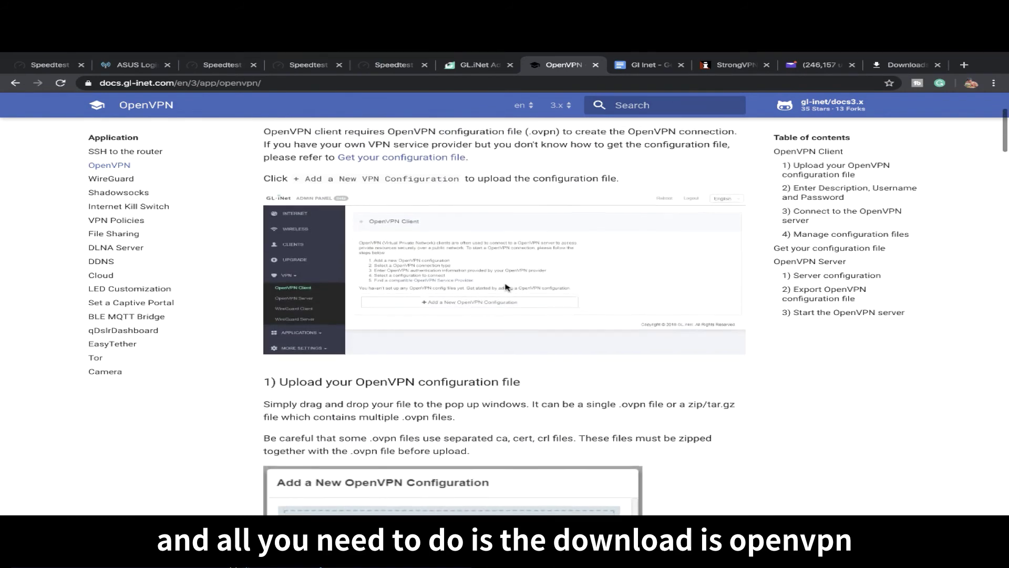
pyautogui.moveTo(531, 275); pyautogui.dragTo(556, 274)
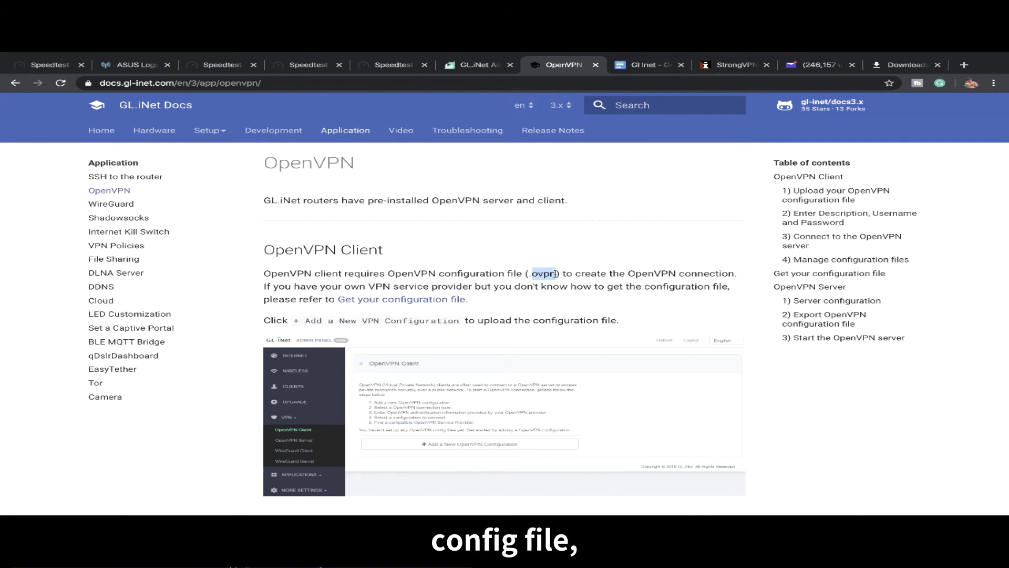
# Step: Finish the guide and bring up StrongVPN's Download Your Configuration Files page
pyautogui.scroll(-2, 556, 274)
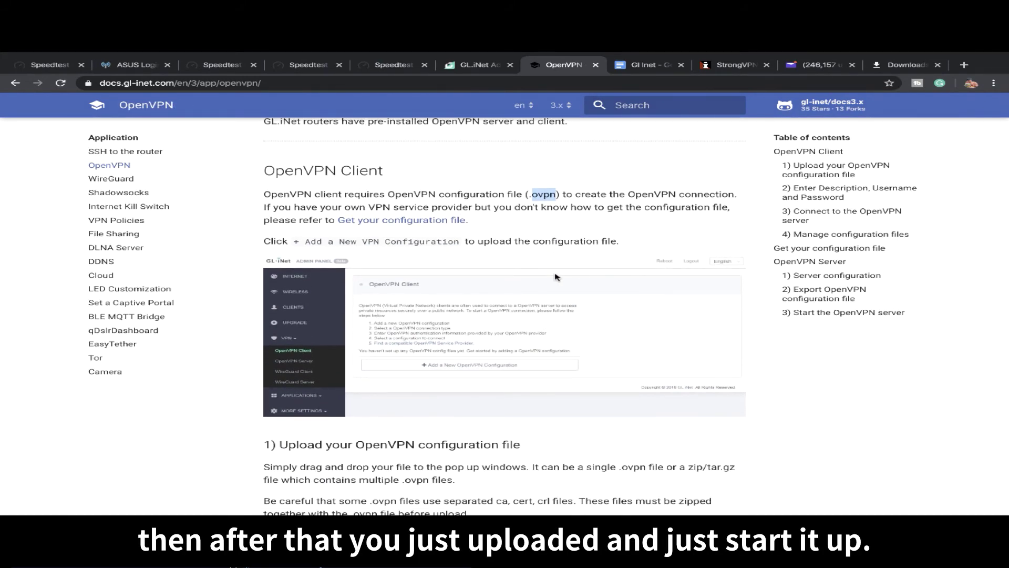
pyautogui.scroll(-10, 650, 221)
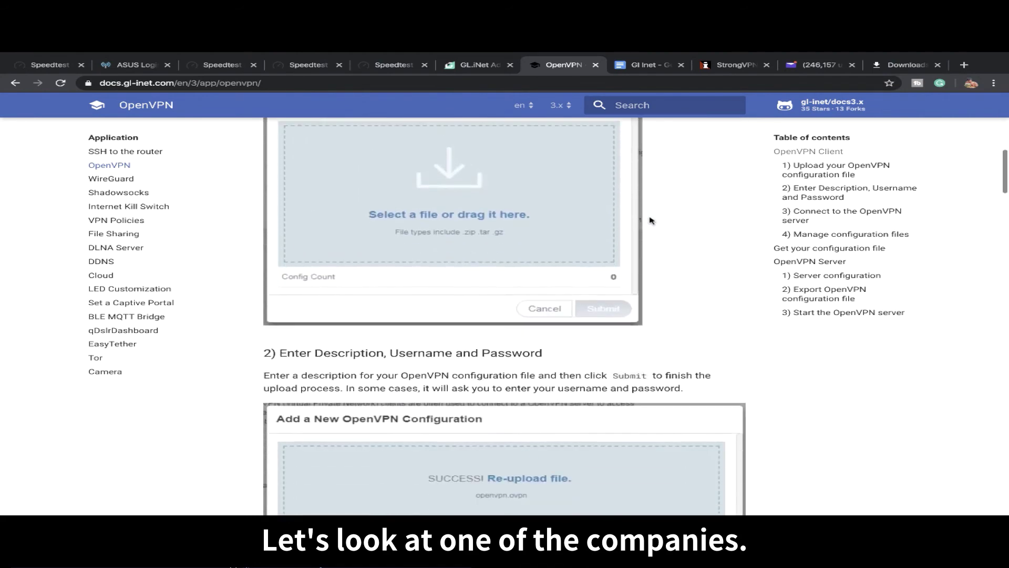
pyautogui.scroll(-6, 651, 220)
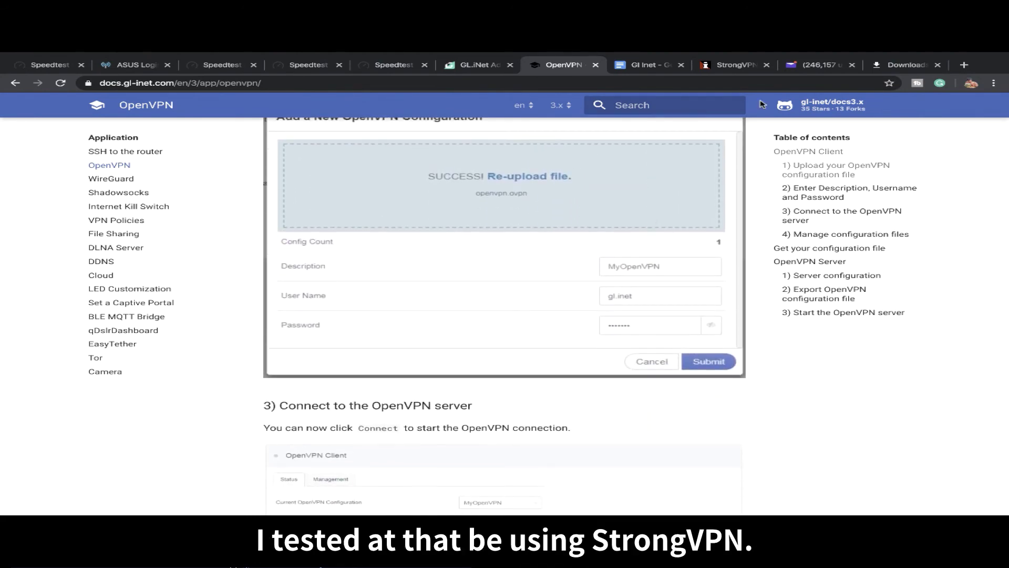
pyautogui.click(735, 64)
# Step: Download StrongVPN's Linux/Mac .ovpn config file and exit Chrome full screen
pyautogui.scroll(-1, 302, 360)
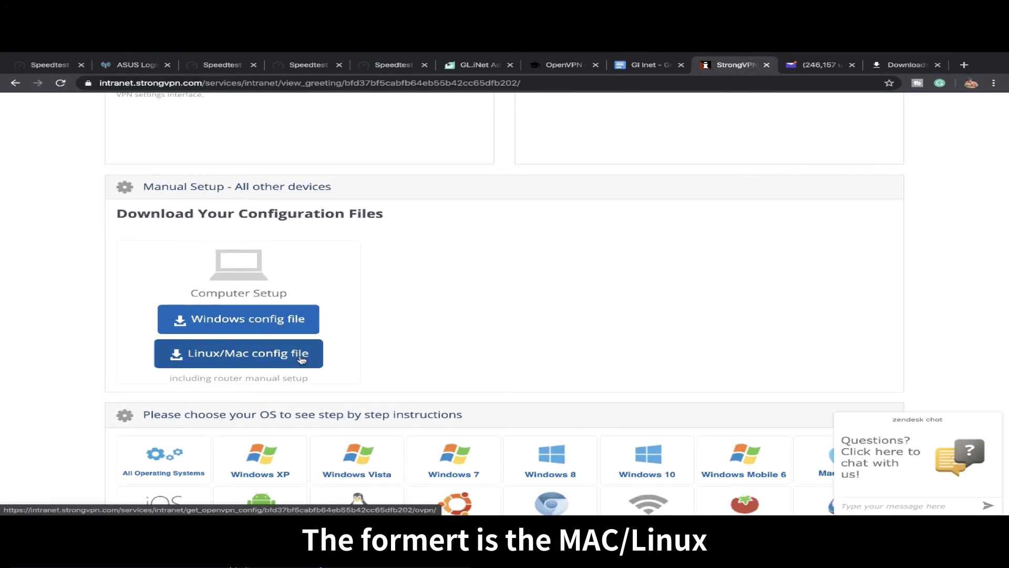
pyautogui.click(302, 359)
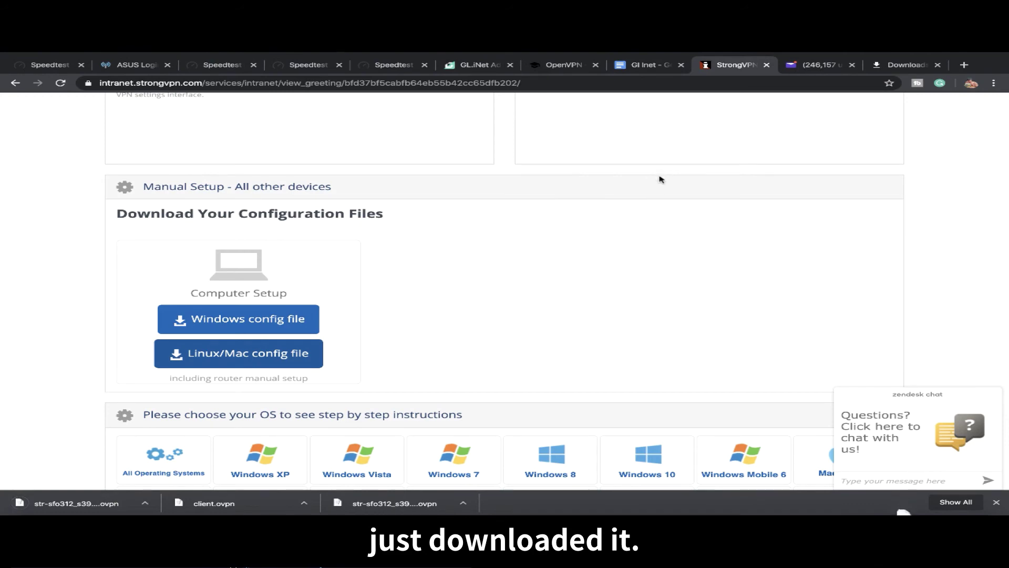
pyautogui.moveTo(389, 54)
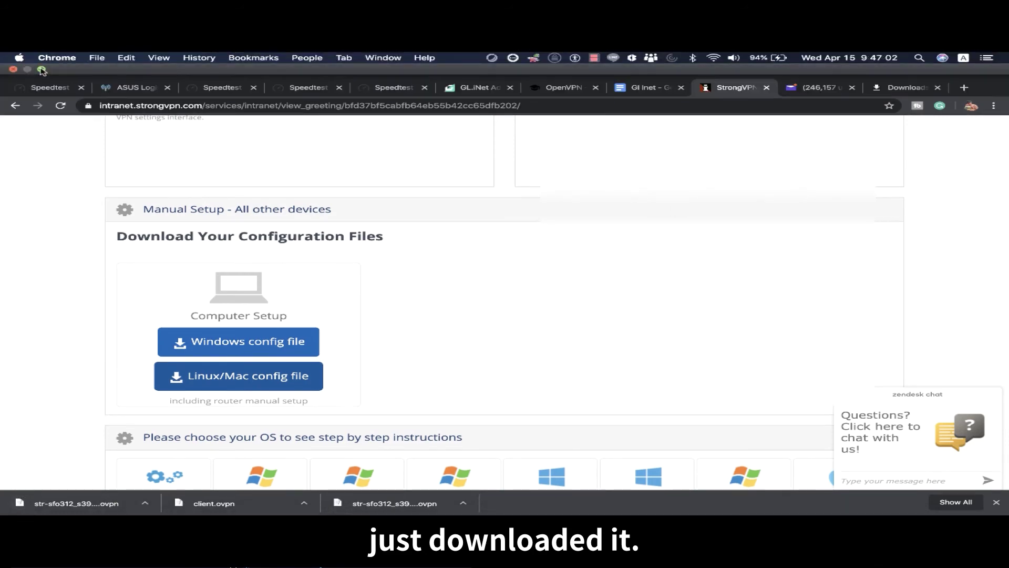
pyautogui.click(42, 70)
# Step: Bring the .ovpn file's TextEdit window forward, shift it left, and select the remote line
pyautogui.click(948, 257)
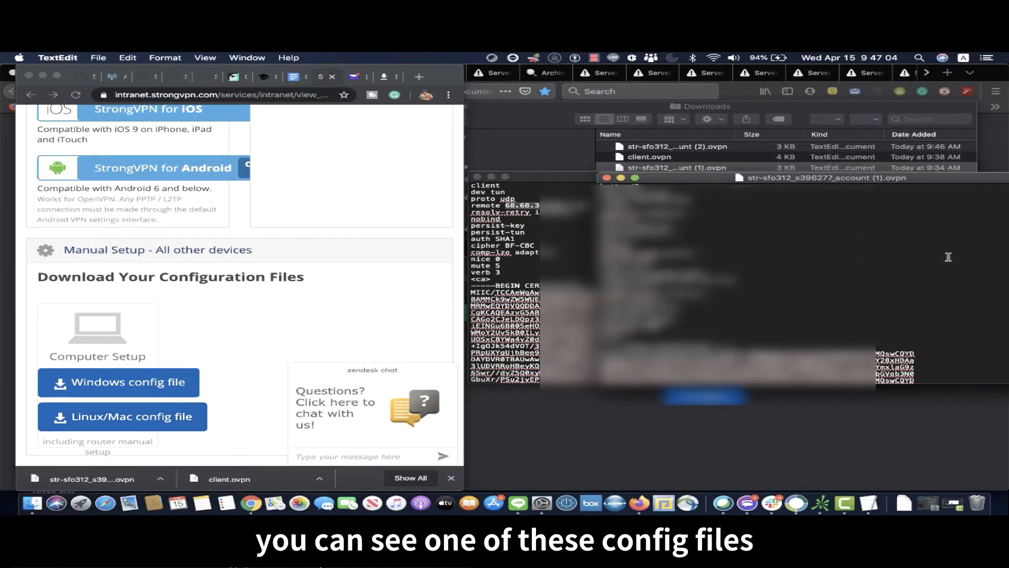
pyautogui.moveTo(808, 181); pyautogui.dragTo(706, 181)
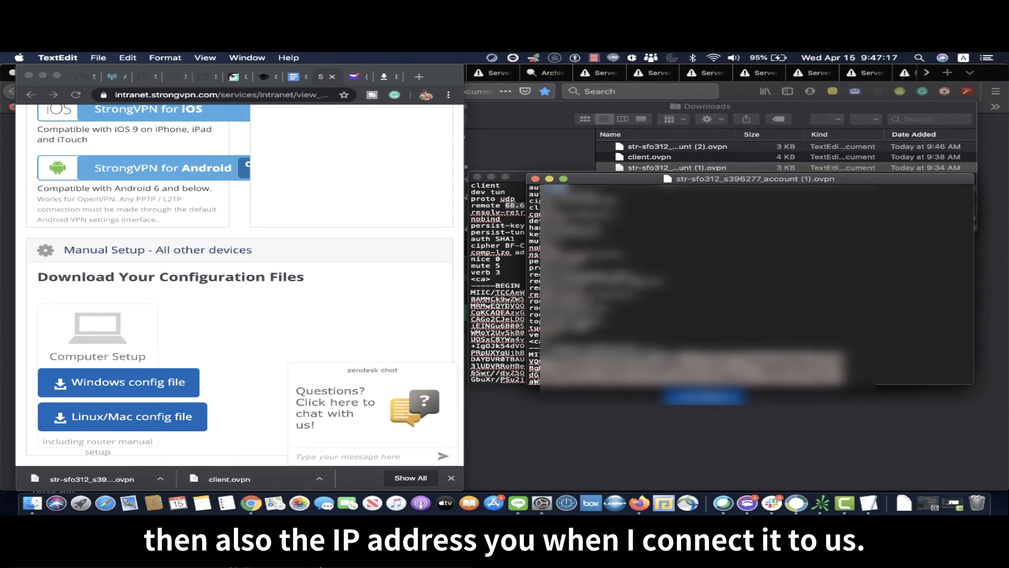
pyautogui.moveTo(639, 281); pyautogui.dragTo(565, 282)
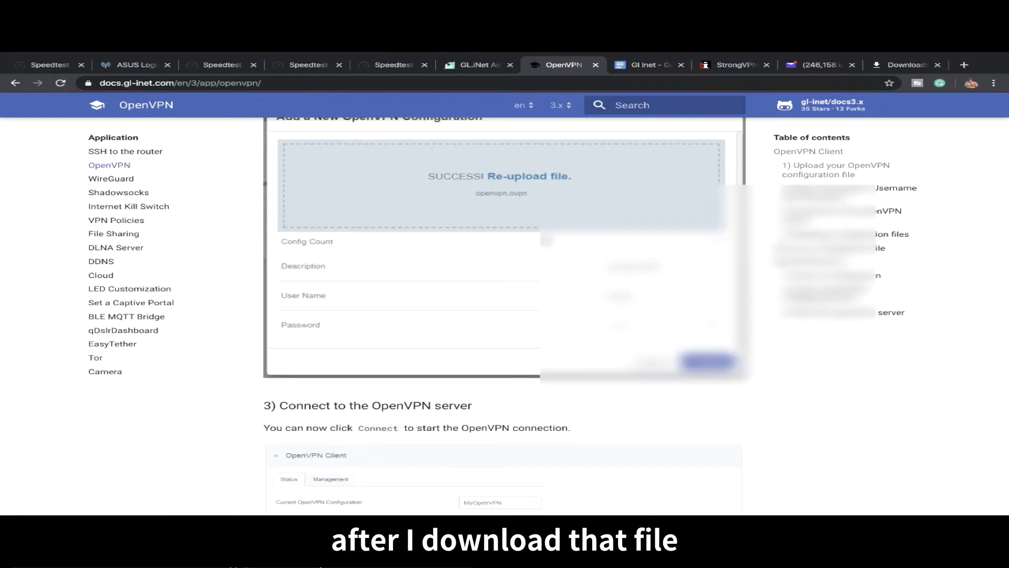
# Step: Upload the StrongVPN .ovpn file as a new OpenVPN configuration in the admin panel
pyautogui.scroll(5, 507, 315)
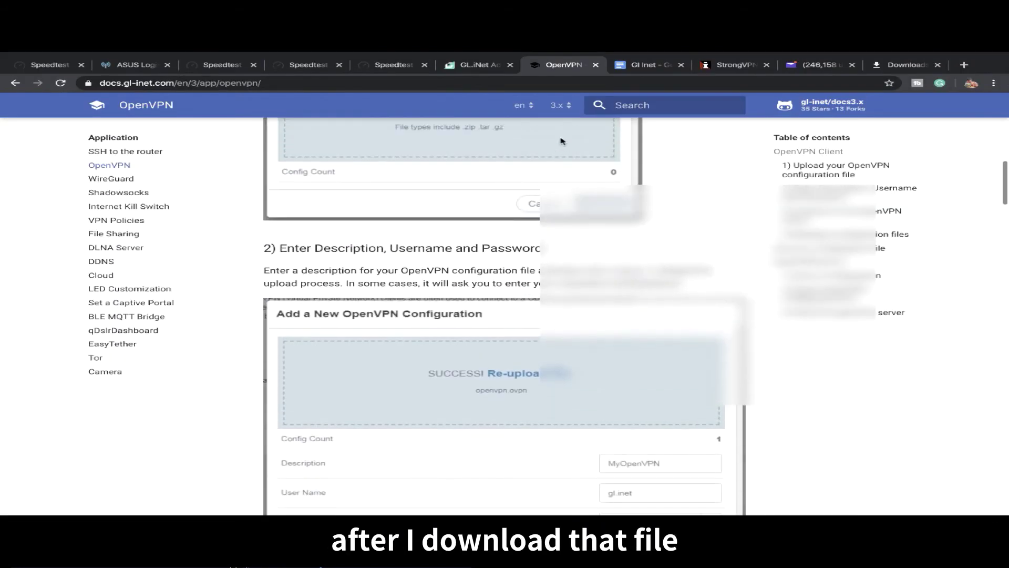
pyautogui.click(472, 66)
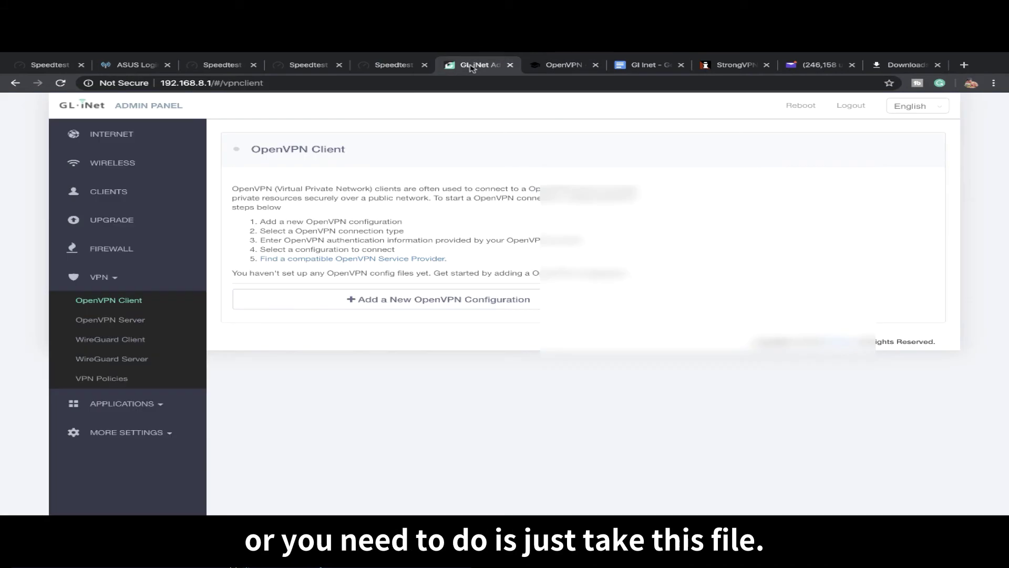
pyautogui.click(417, 299)
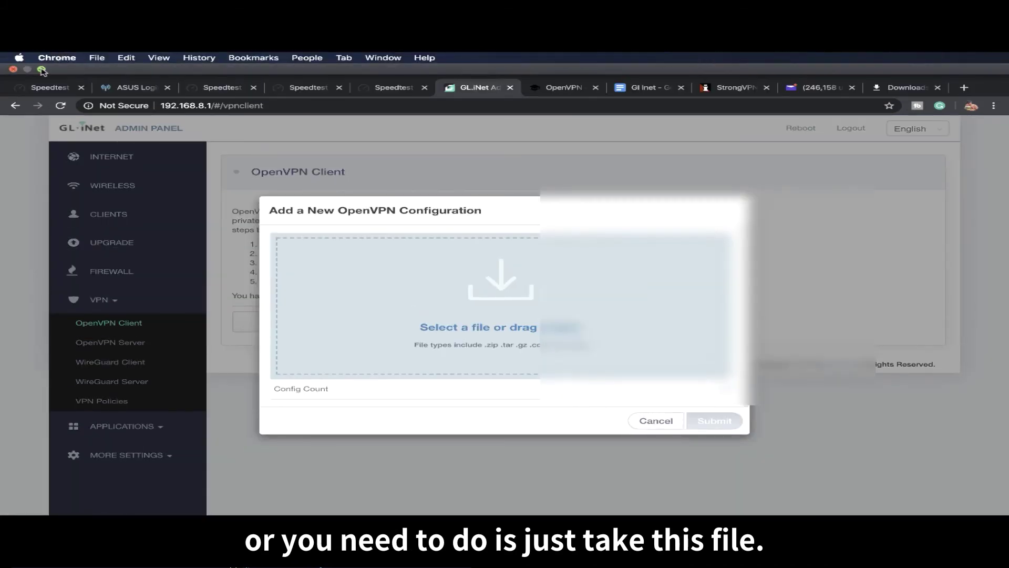
pyautogui.click(40, 69)
pyautogui.moveTo(668, 146); pyautogui.dragTo(189, 273)
# Step: Enter the description OpenVPN and autofill the saved VPN username and password
pyautogui.click(221, 337)
pyautogui.scroll(-1, 221, 337)
pyautogui.write('OpenVPN')
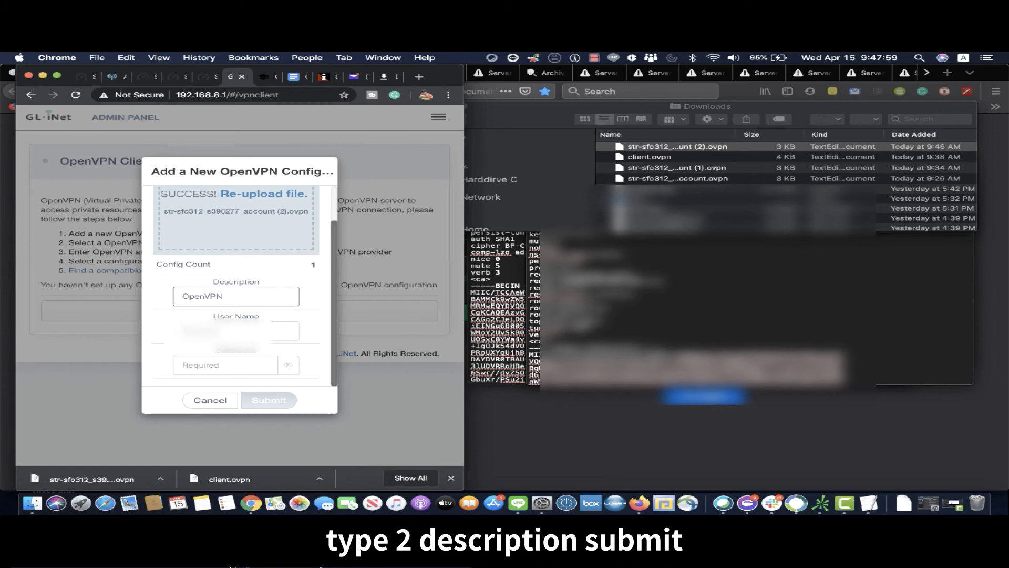
pyautogui.press('Down')
pyautogui.press('Return')
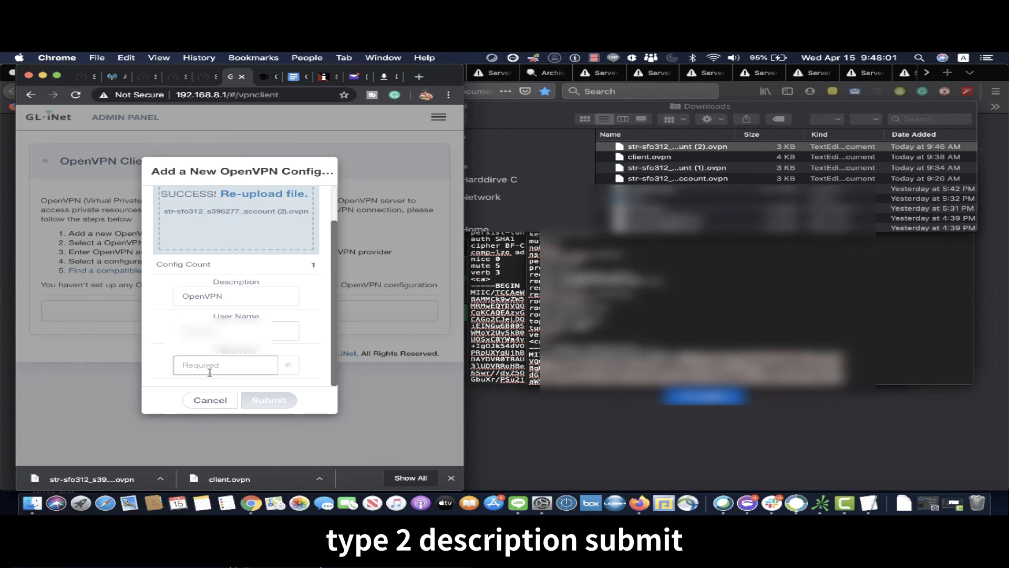
# Step: Submit the new configuration and connect the OpenVPN client to StrongVPN
pyautogui.click(267, 401)
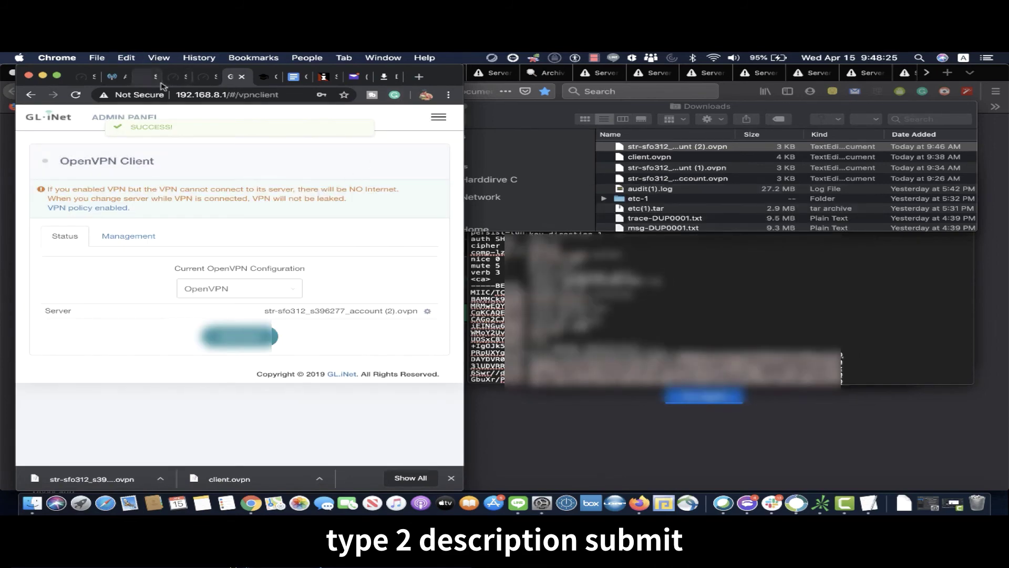
pyautogui.click(58, 76)
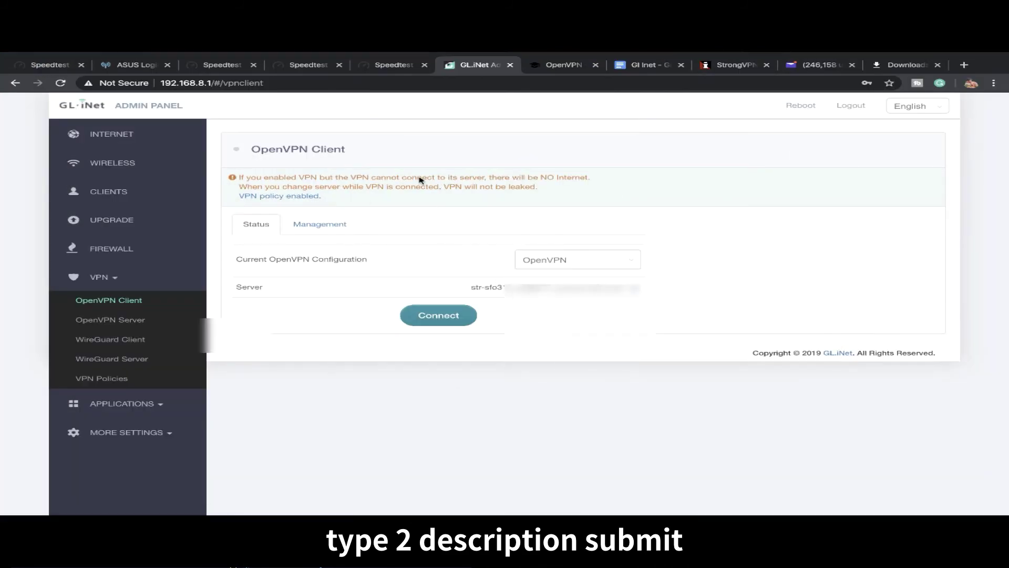
pyautogui.click(449, 318)
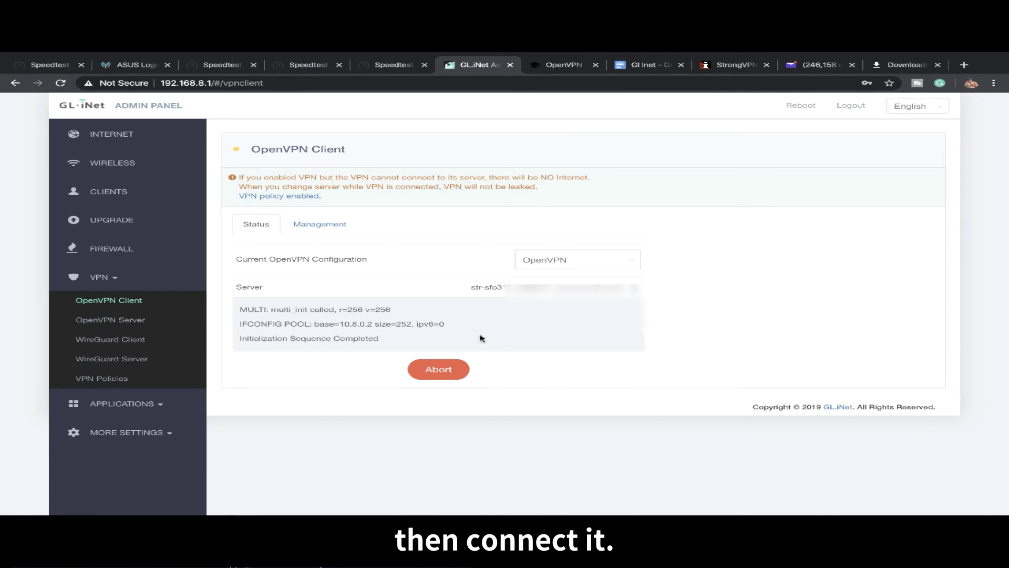
# Step: Review the client profiles, connection status, config files and available configuration list
pyautogui.click(320, 226)
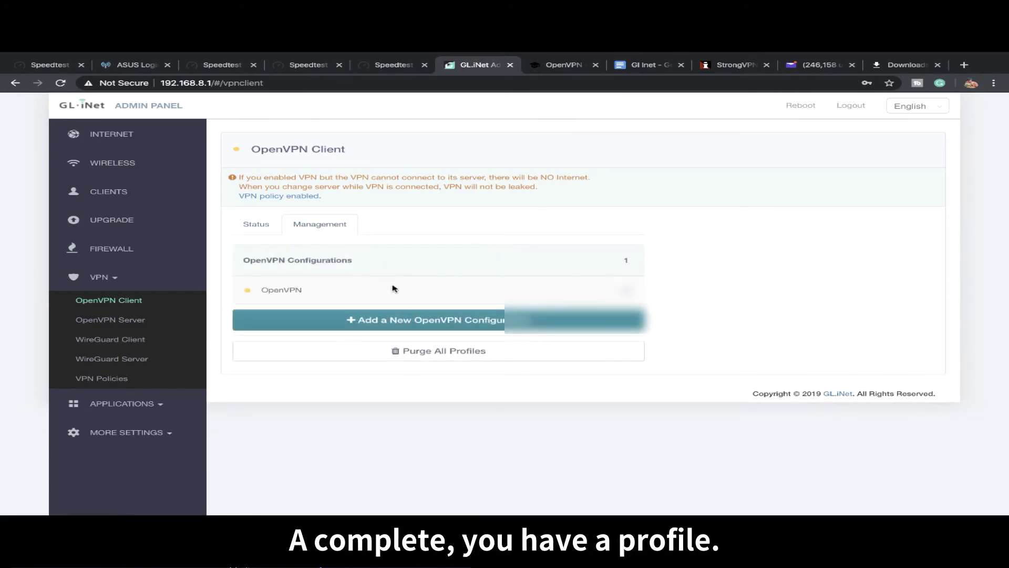
pyautogui.click(254, 225)
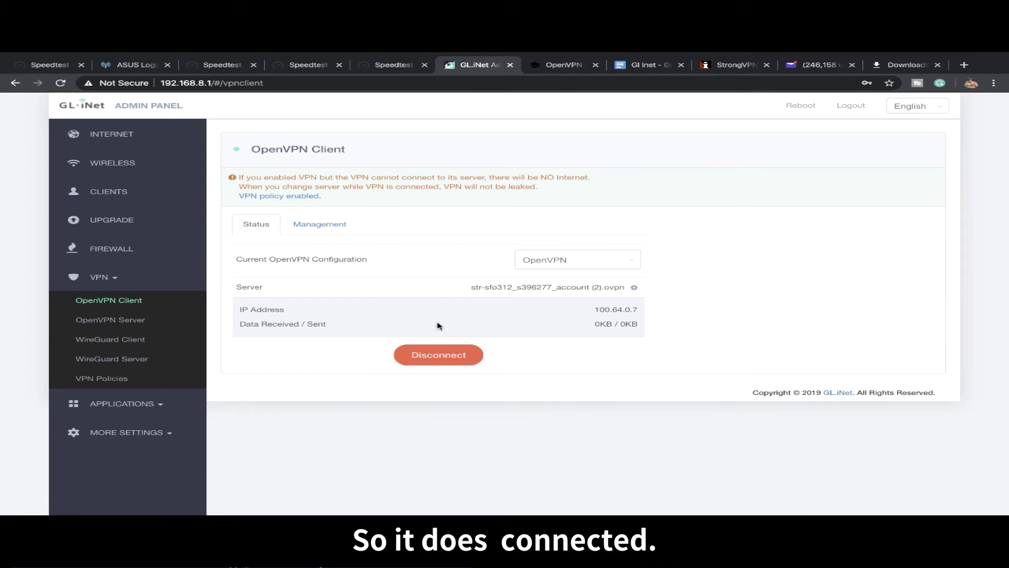
pyautogui.click(634, 288)
pyautogui.click(717, 336)
pyautogui.click(578, 260)
pyautogui.click(462, 271)
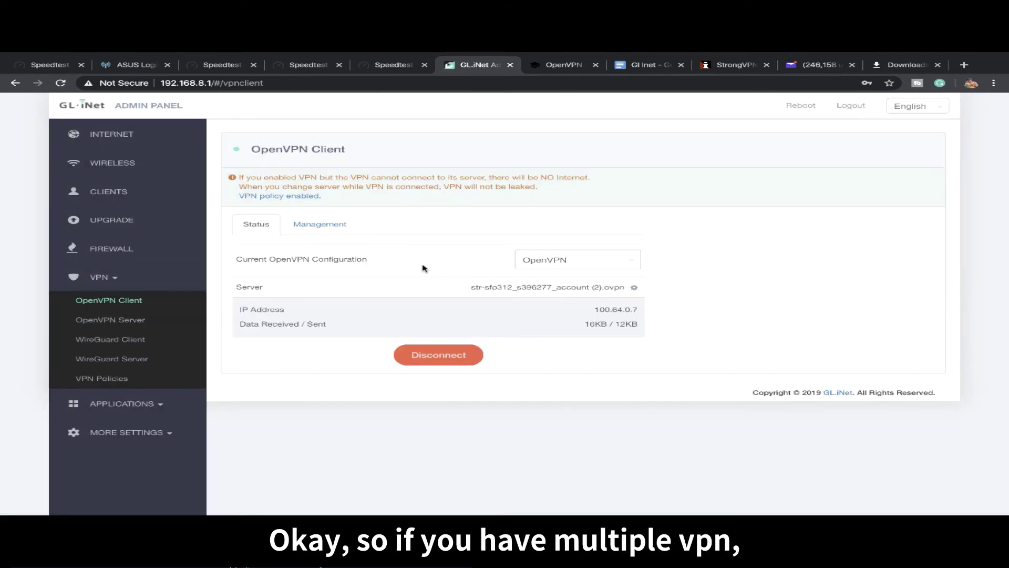
pyautogui.click(335, 224)
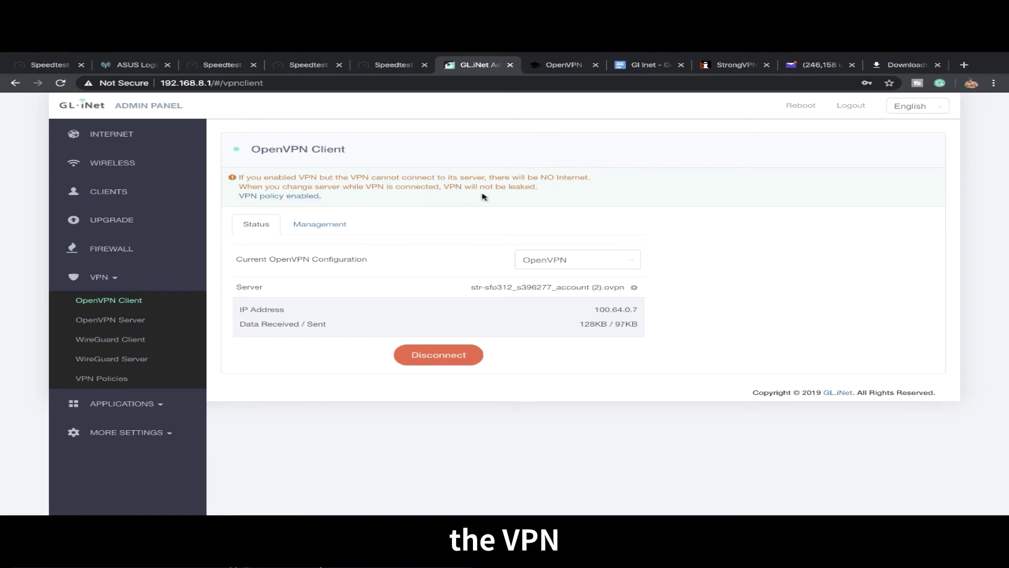
# Step: Turn the VPN policy off, remove one MAC address, and re-enable the policy
pyautogui.click(307, 196)
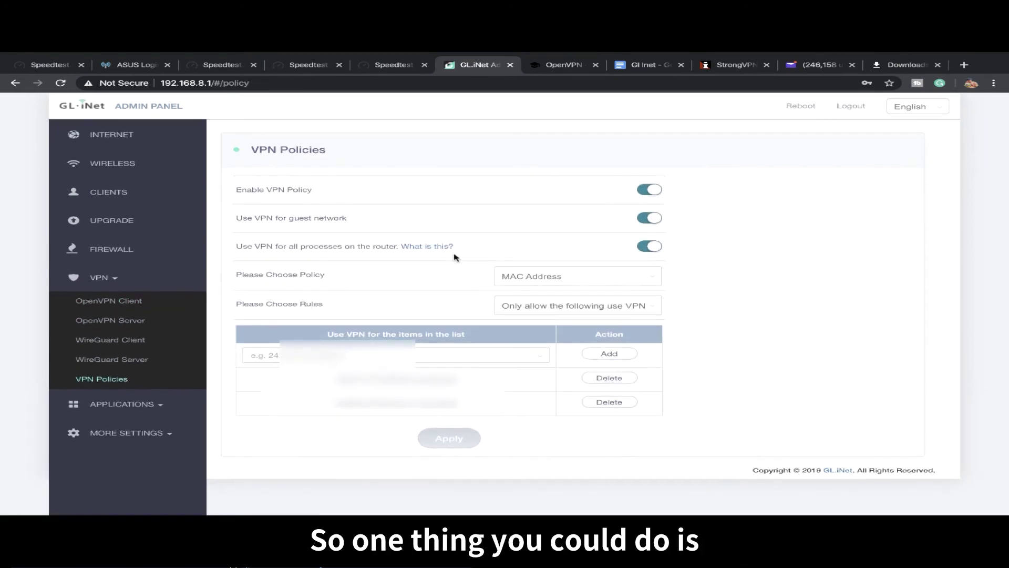
pyautogui.click(649, 189)
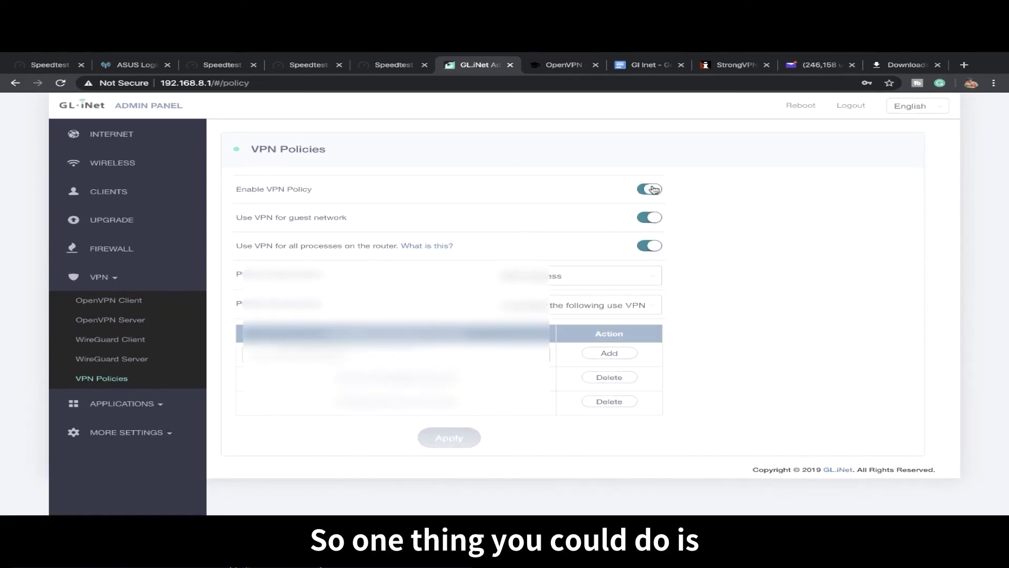
pyautogui.click(601, 323)
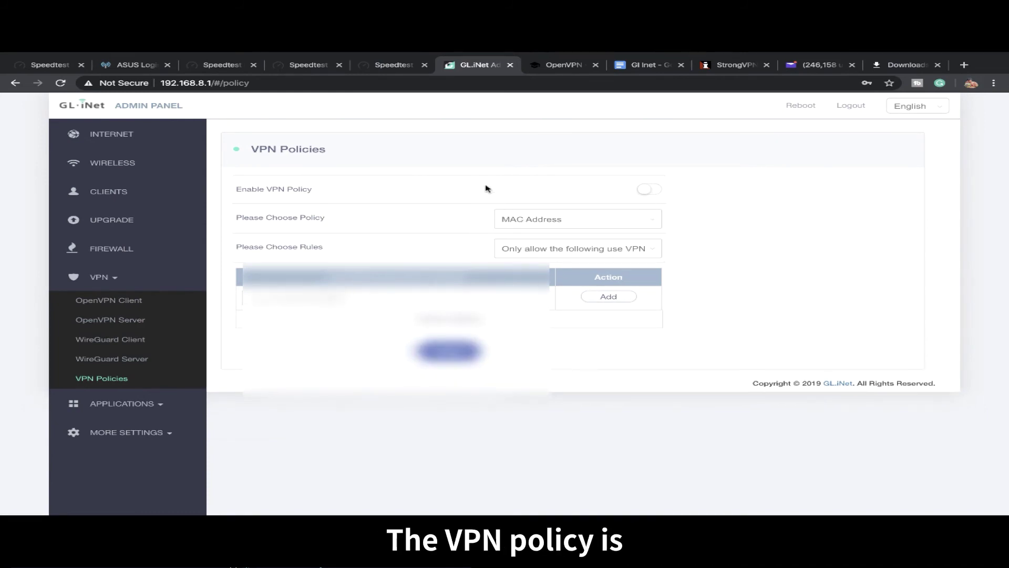
pyautogui.click(656, 193)
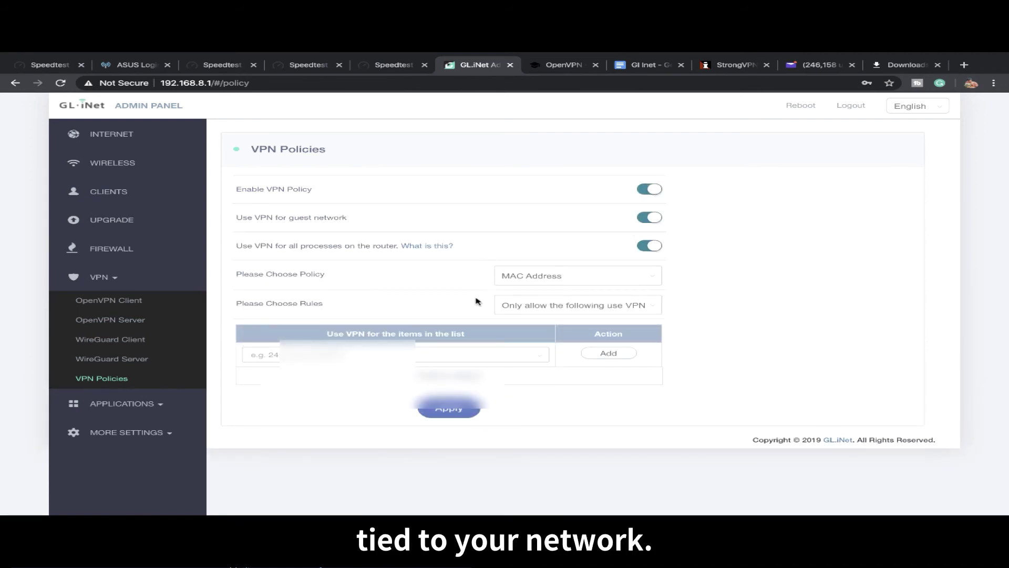
# Step: Set the rule to 'Only allow the following use VPN', add a device's MAC, and apply
pyautogui.click(530, 305)
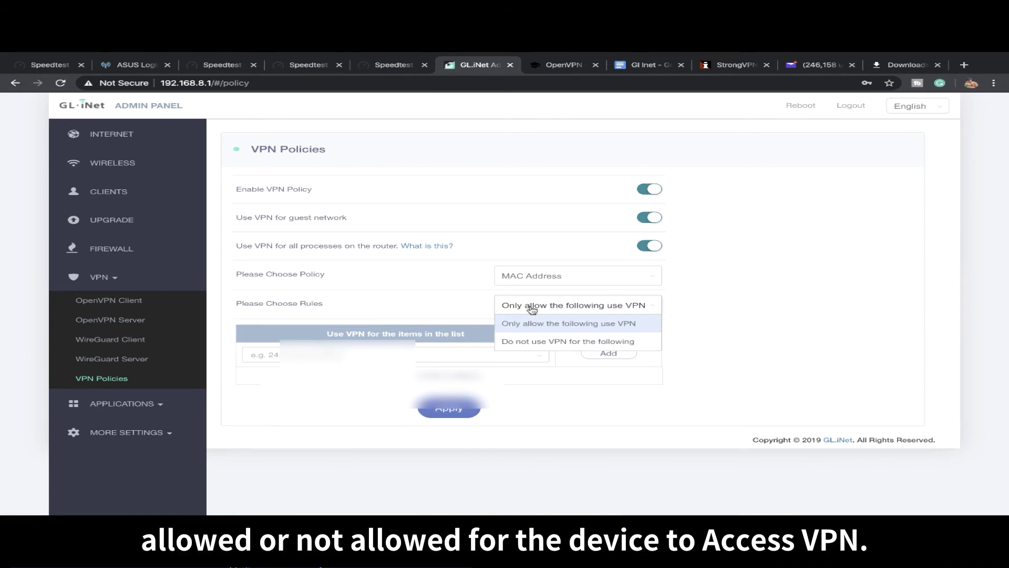
pyautogui.click(429, 313)
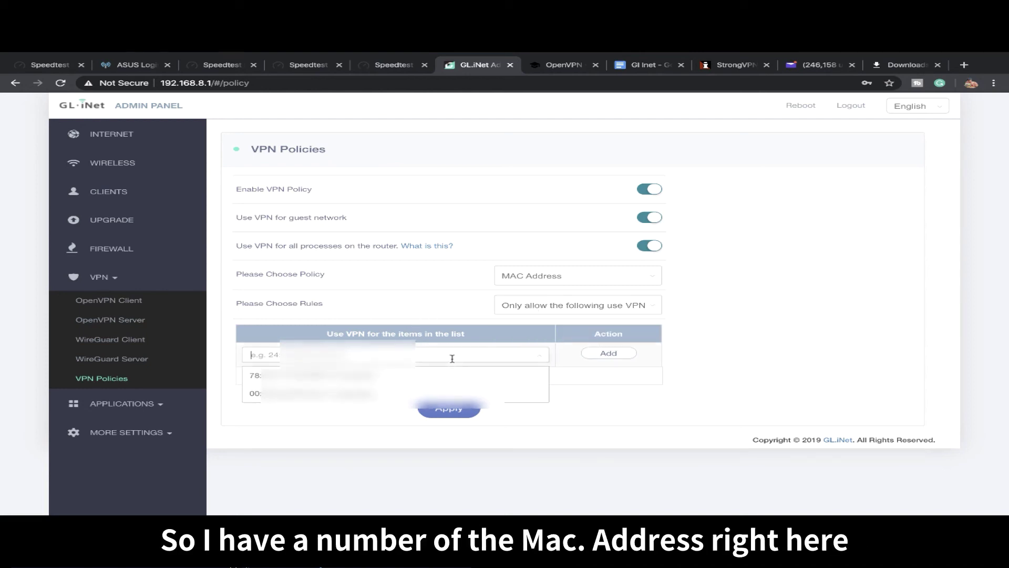
pyautogui.click(451, 376)
pyautogui.click(608, 353)
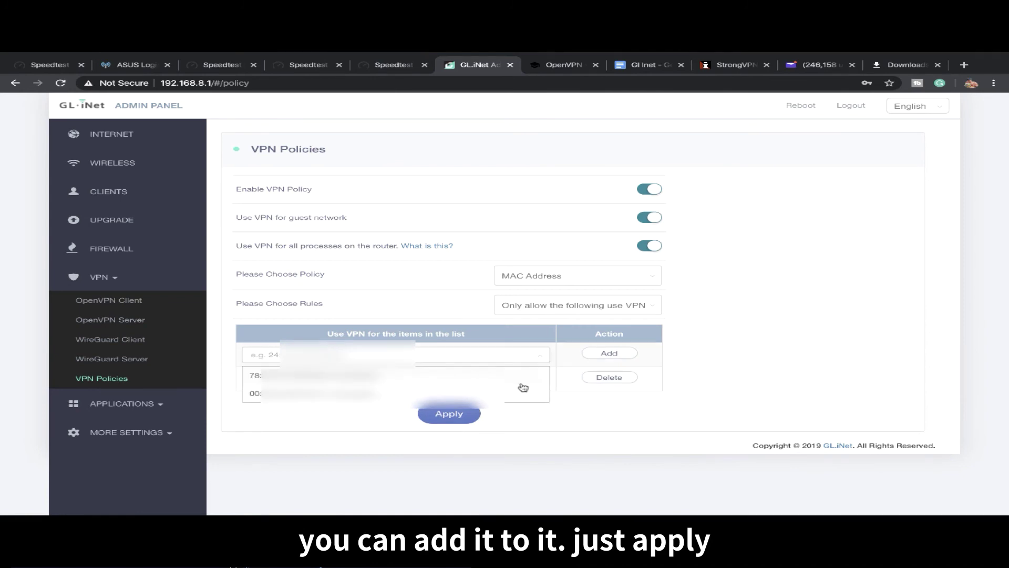
pyautogui.click(613, 353)
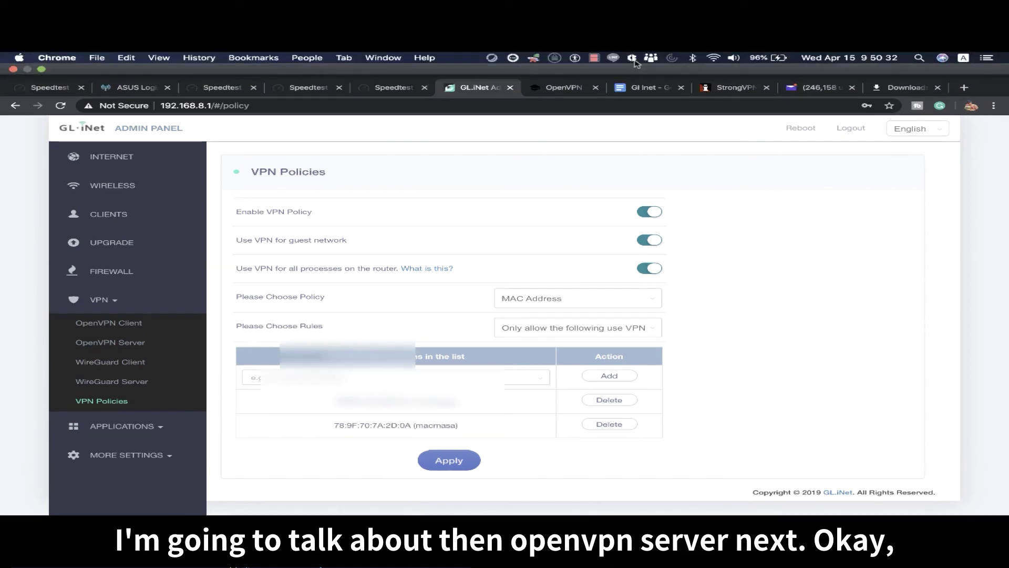
pyautogui.click(605, 19)
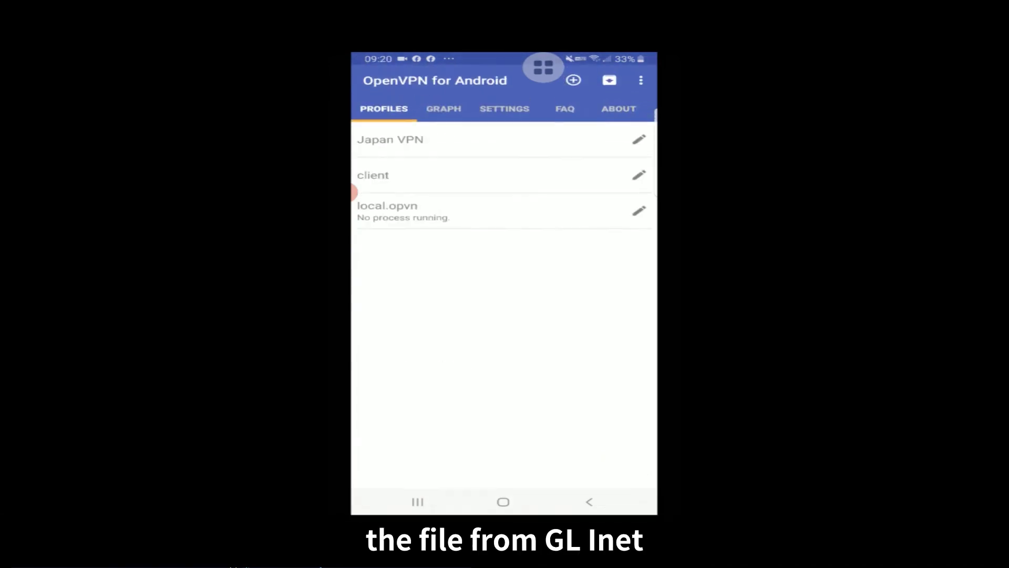
# Step: Check that local.opvn's server entry is 192.168.8.1 port 1194
pyautogui.click(639, 208)
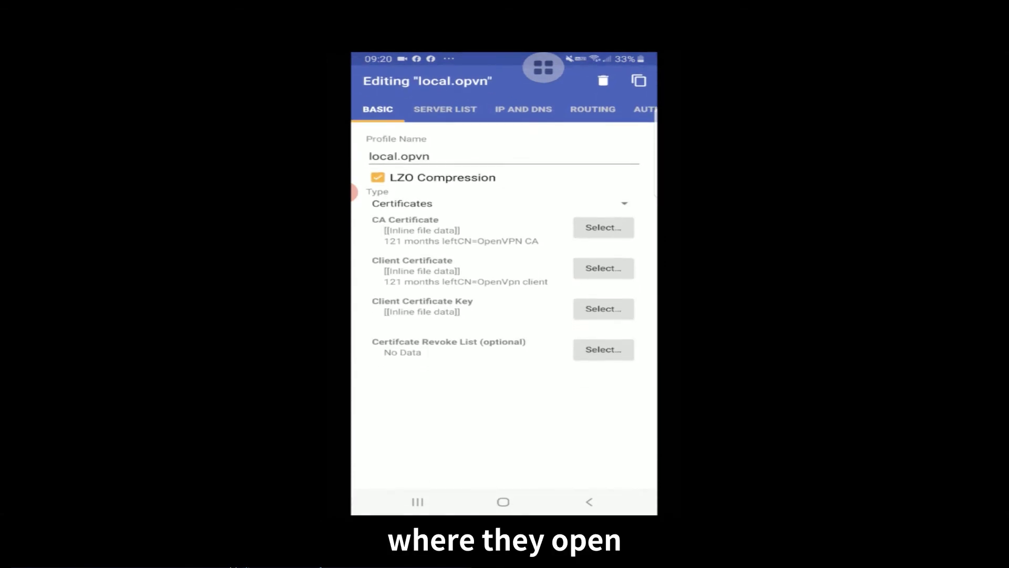
pyautogui.click(445, 109)
pyautogui.click(445, 191)
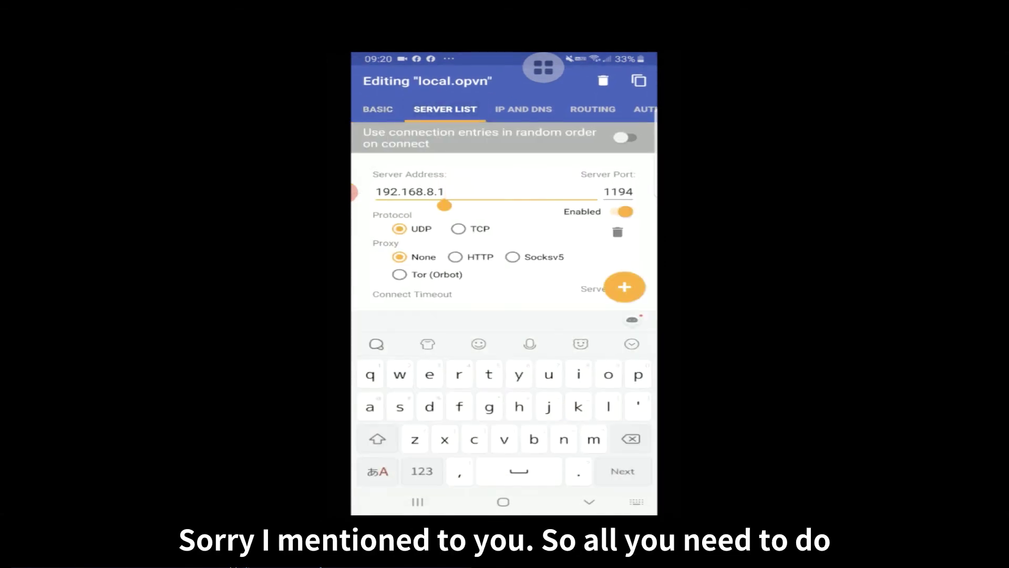
pyautogui.press('Escape')
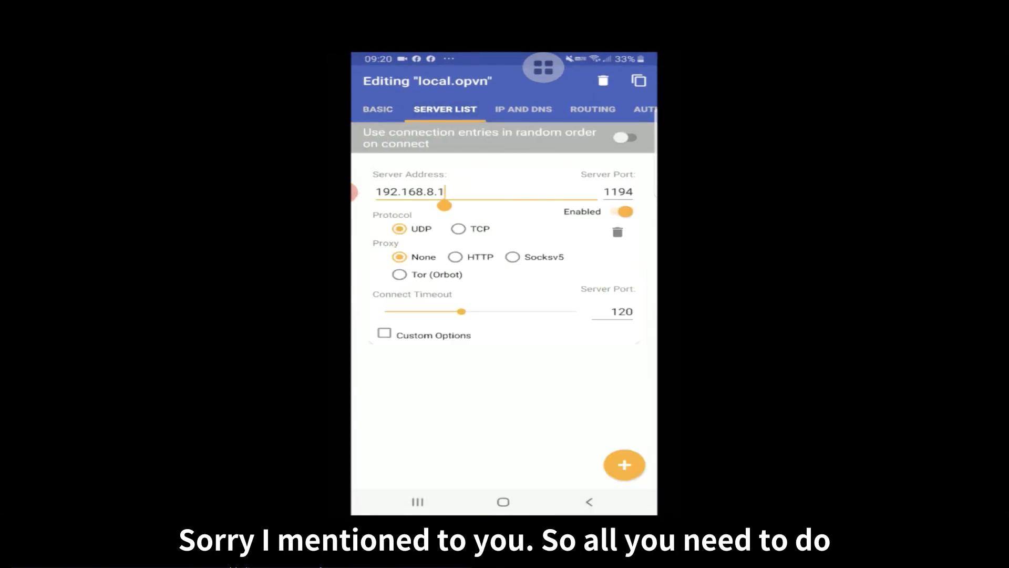
pyautogui.press('Escape')
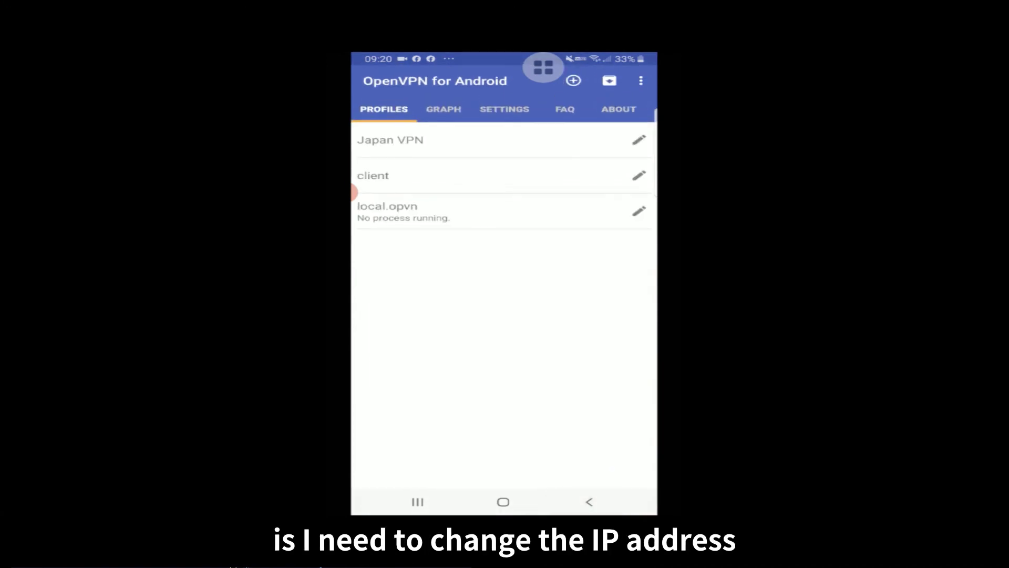
# Step: Connect the local.opvn profile to the router and return to the home screen
pyautogui.click(354, 197)
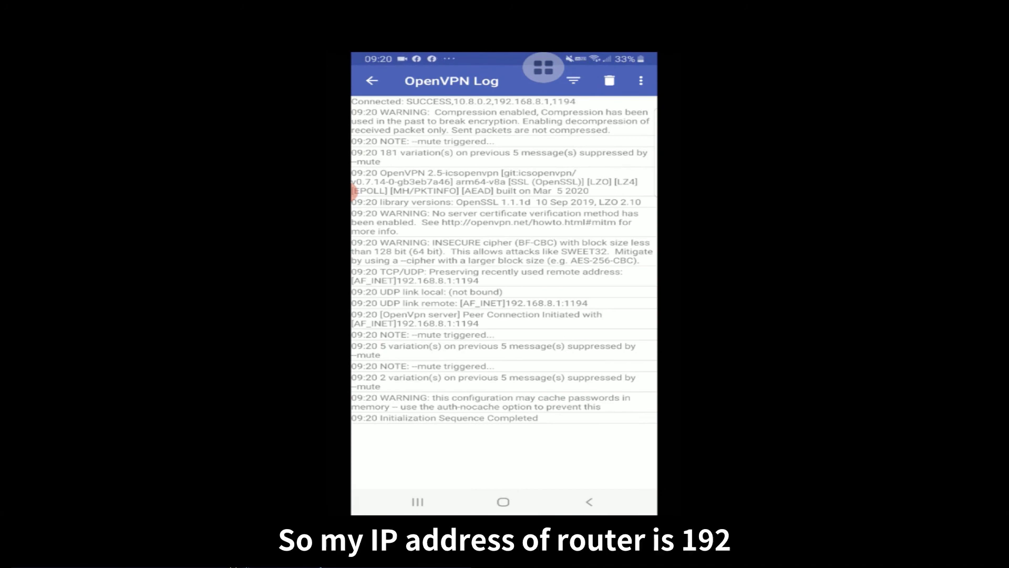
pyautogui.press('Escape')
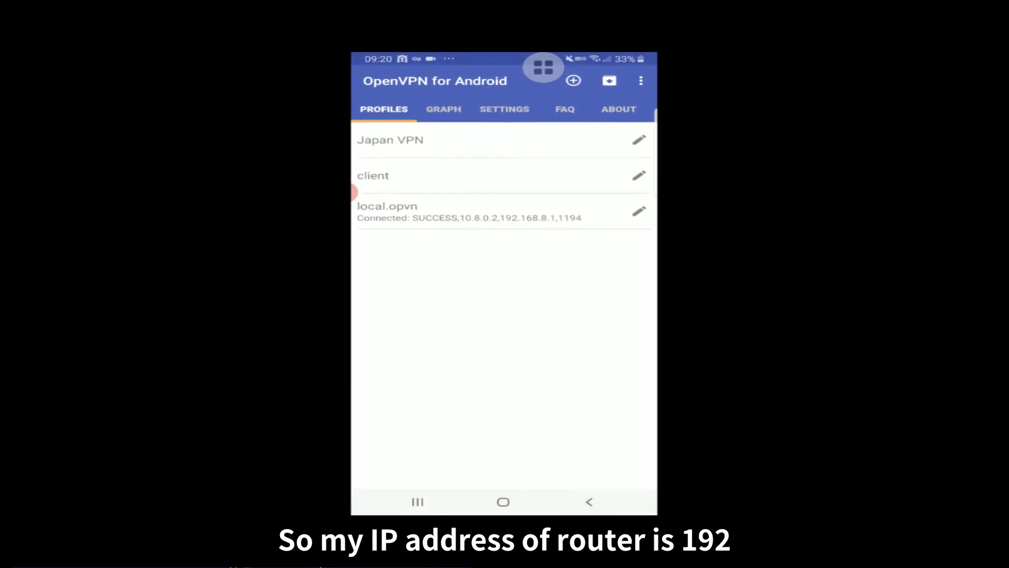
pyautogui.press('super')
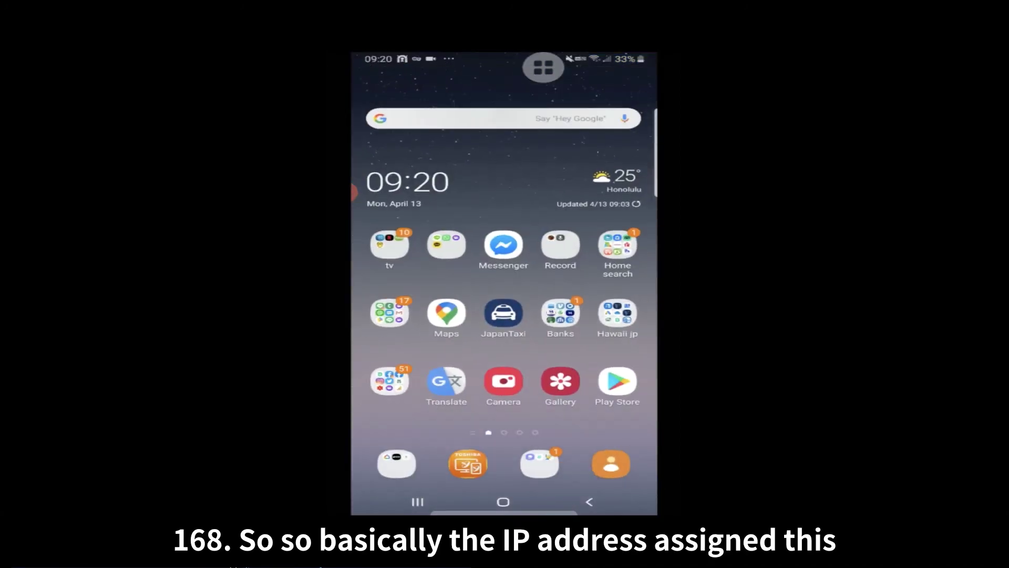
pyautogui.click(250, 332)
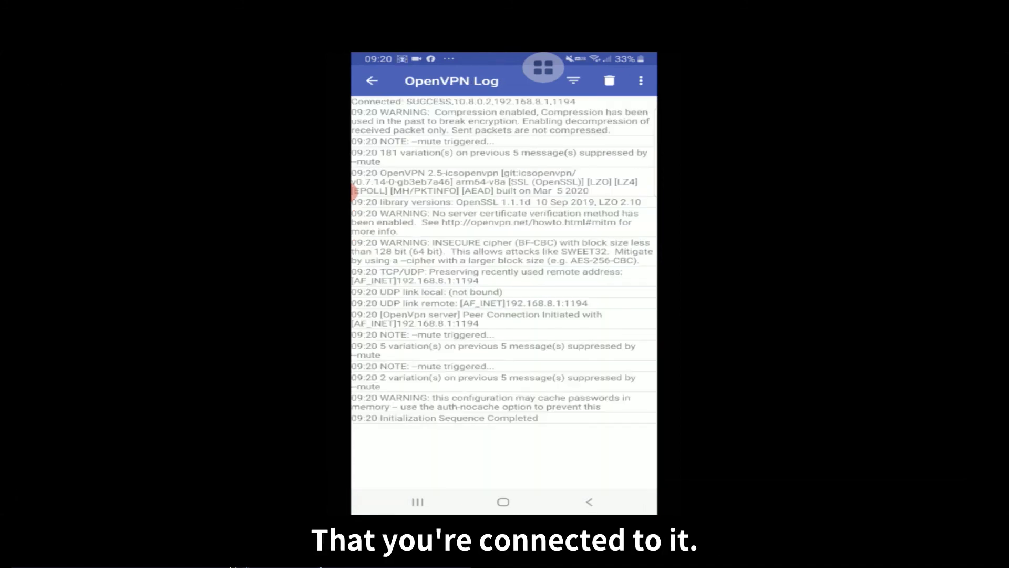
pyautogui.click(589, 502)
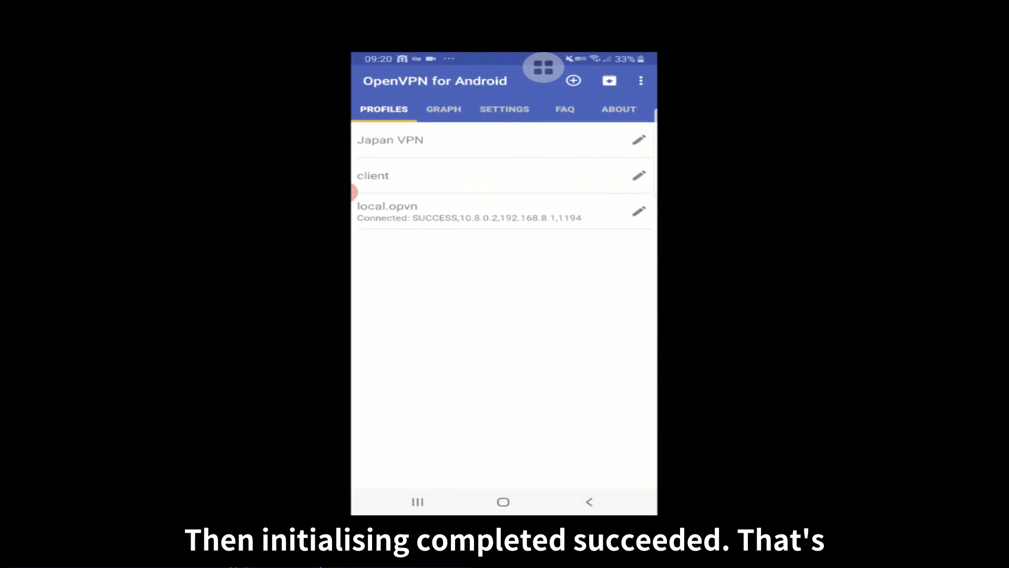
pyautogui.click(503, 501)
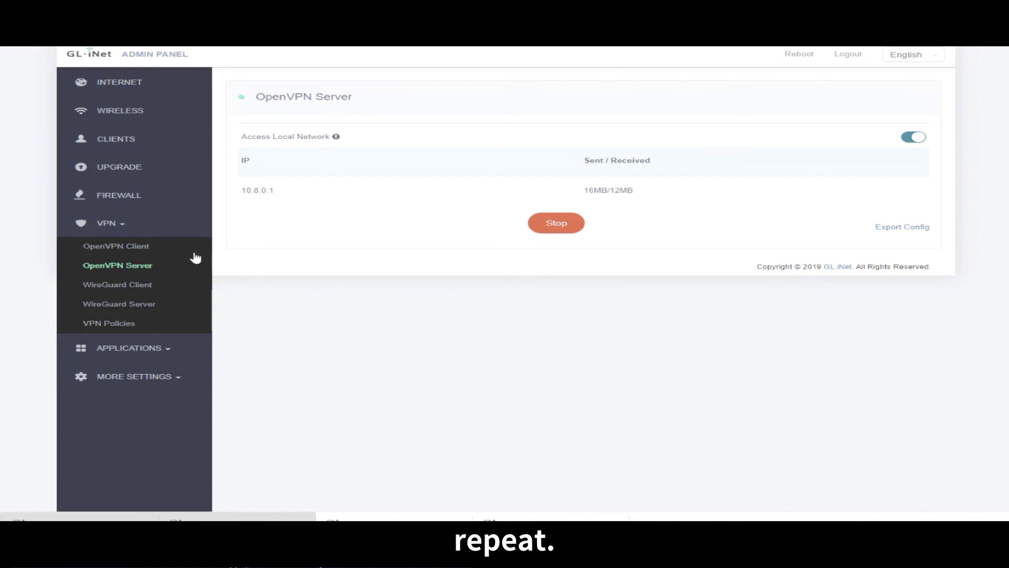
# Step: Try connecting the OpenVPN client, then stop the running OpenVPN server after the conflict
pyautogui.click(131, 247)
pyautogui.click(444, 261)
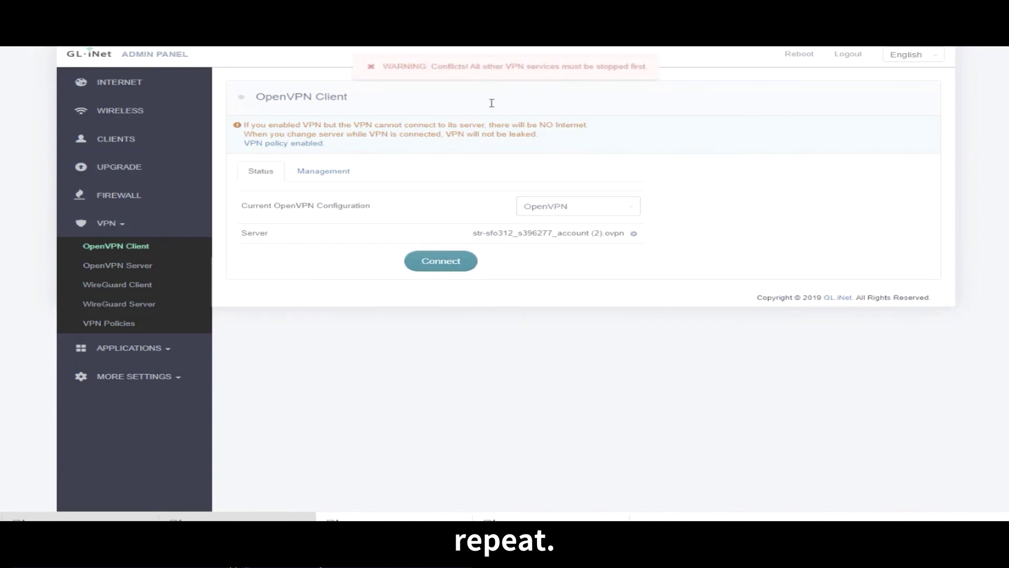
pyautogui.click(117, 266)
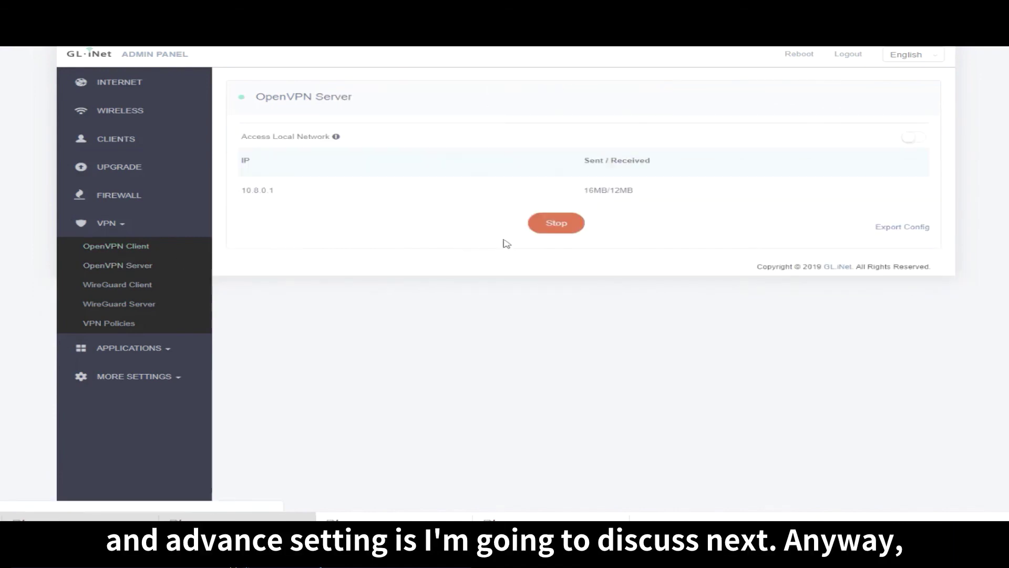
pyautogui.click(550, 224)
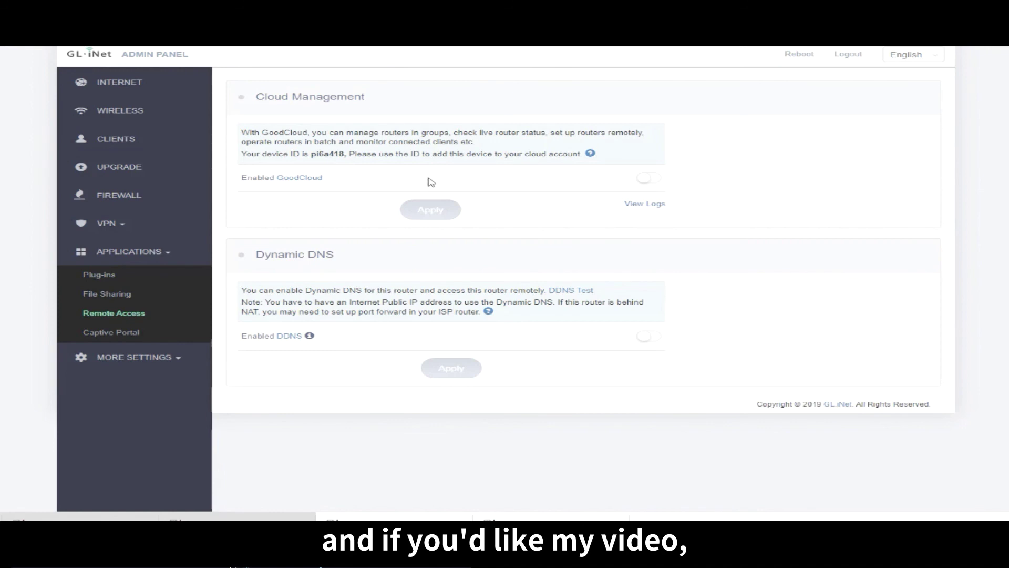
# Step: Enable GoodCloud with the Global data server and tick the Terms of Service agreement
pyautogui.click(647, 181)
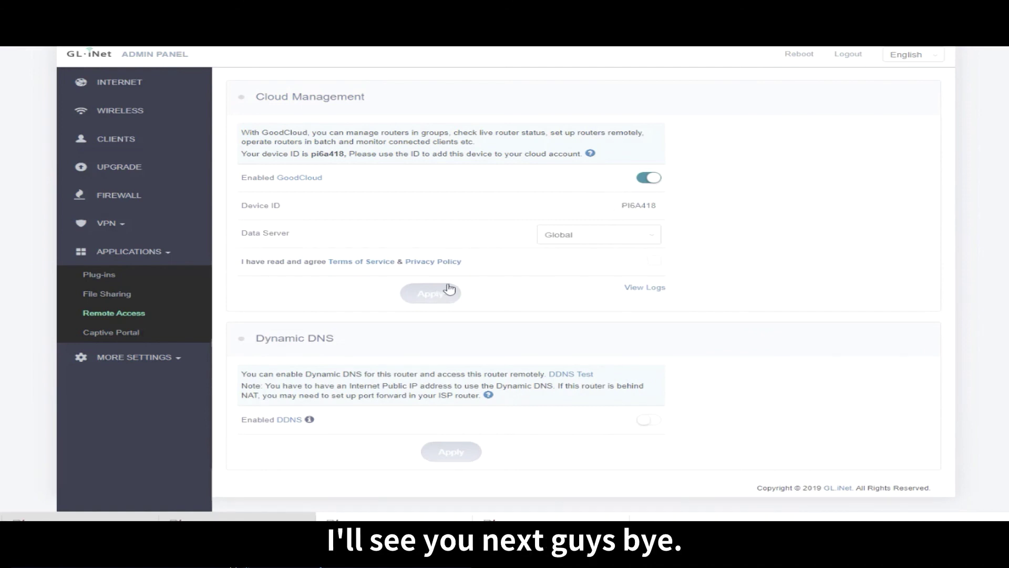
pyautogui.click(655, 260)
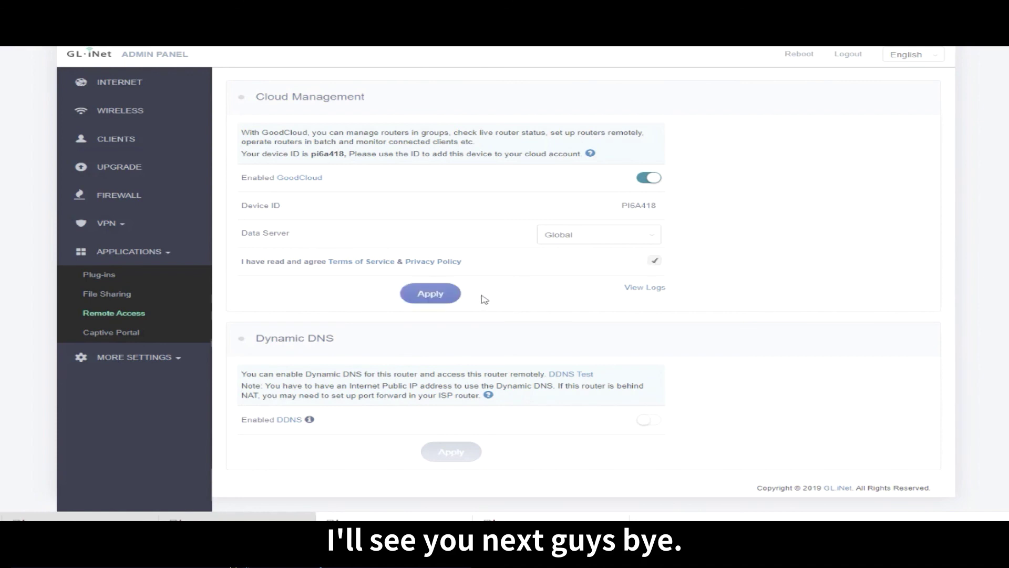